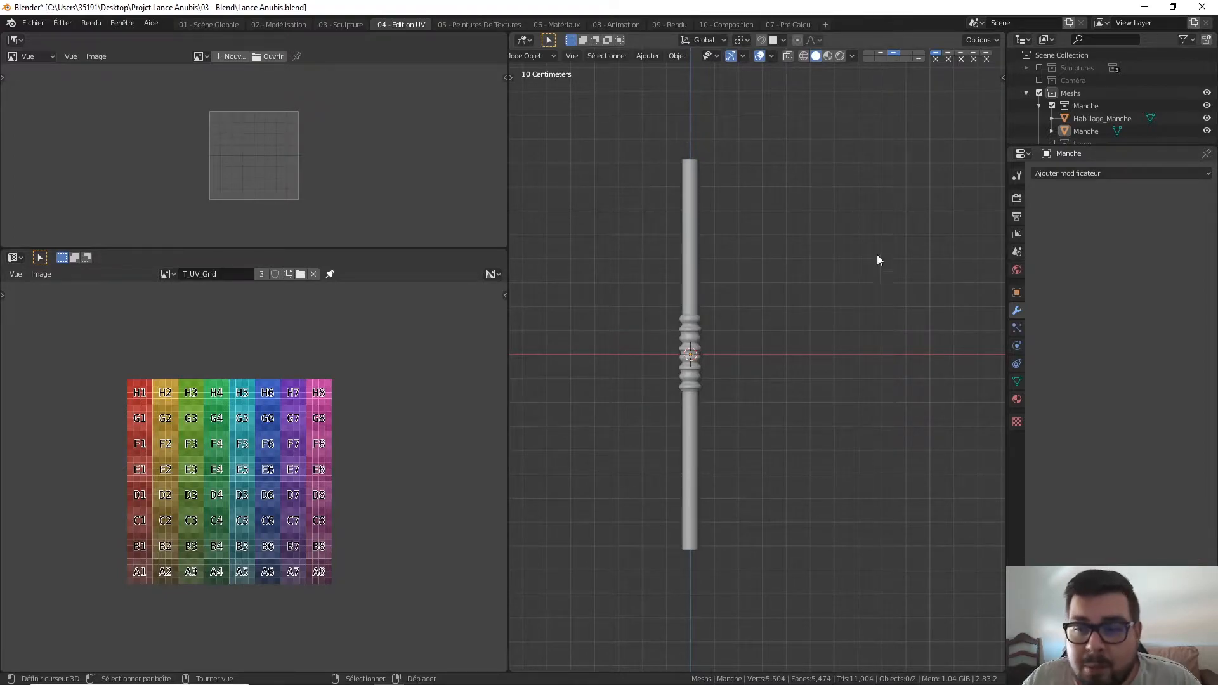
- Create a new material on the Habillage_Manche object and name it Habillage_Manche
click(1017, 398)
click(1102, 118)
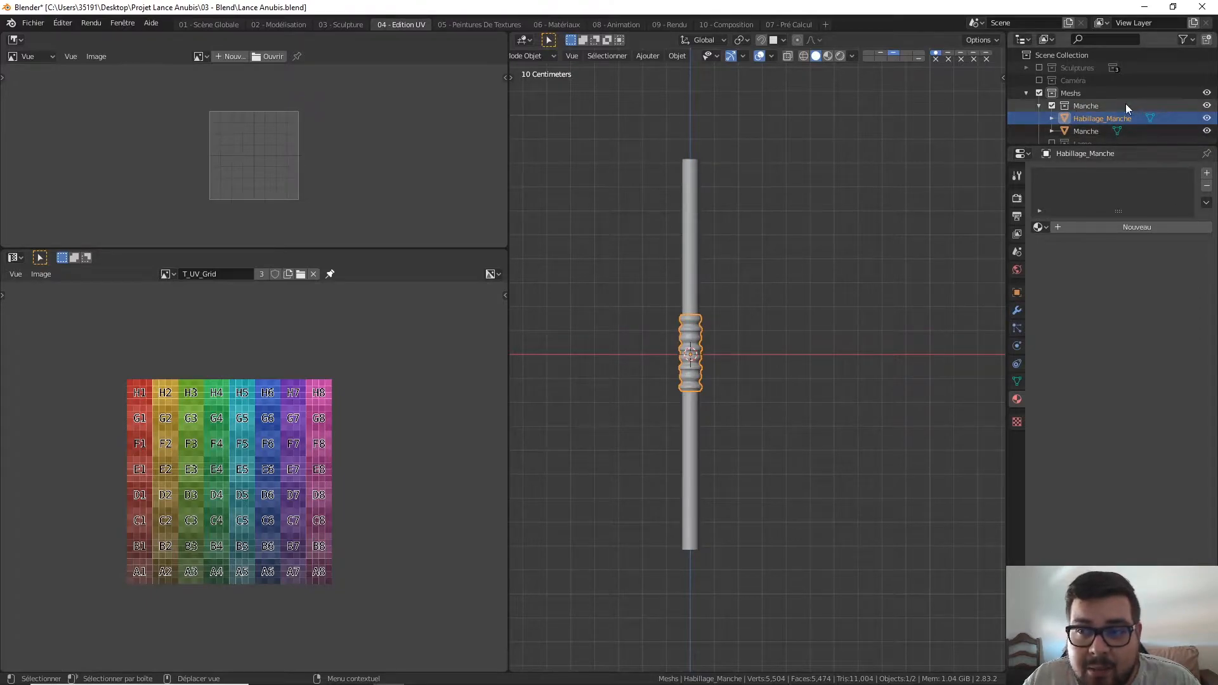
click(1135, 227)
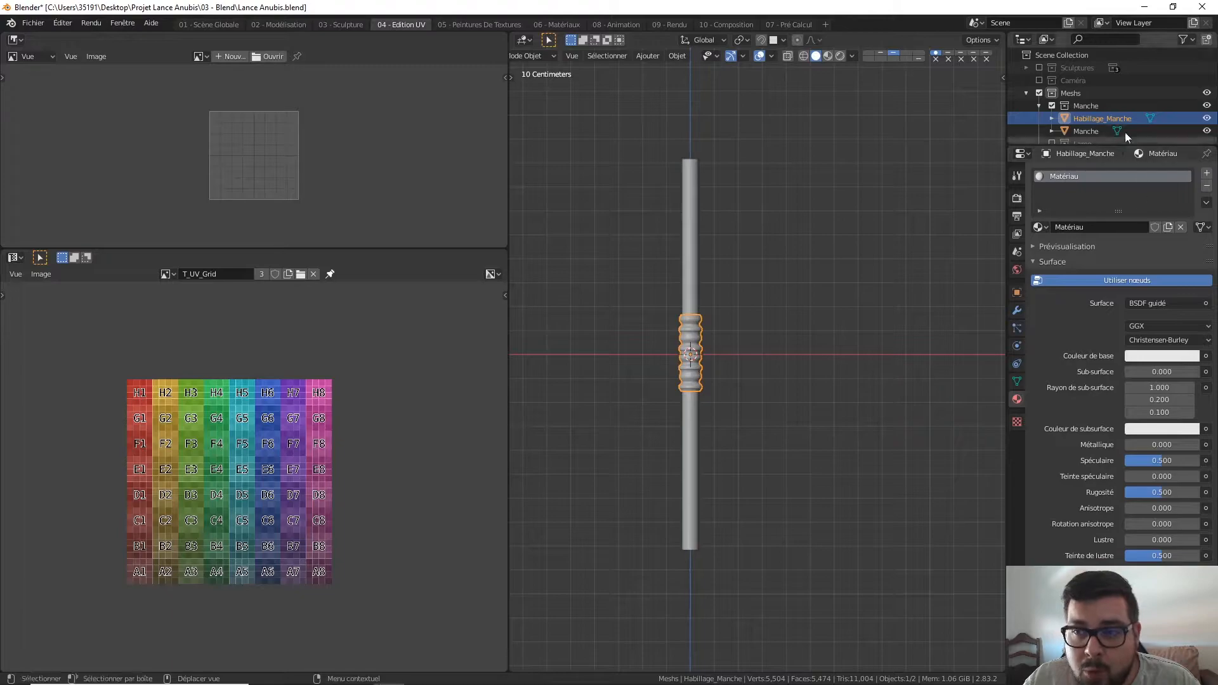
double_click(1104, 227)
text(Hbbill)
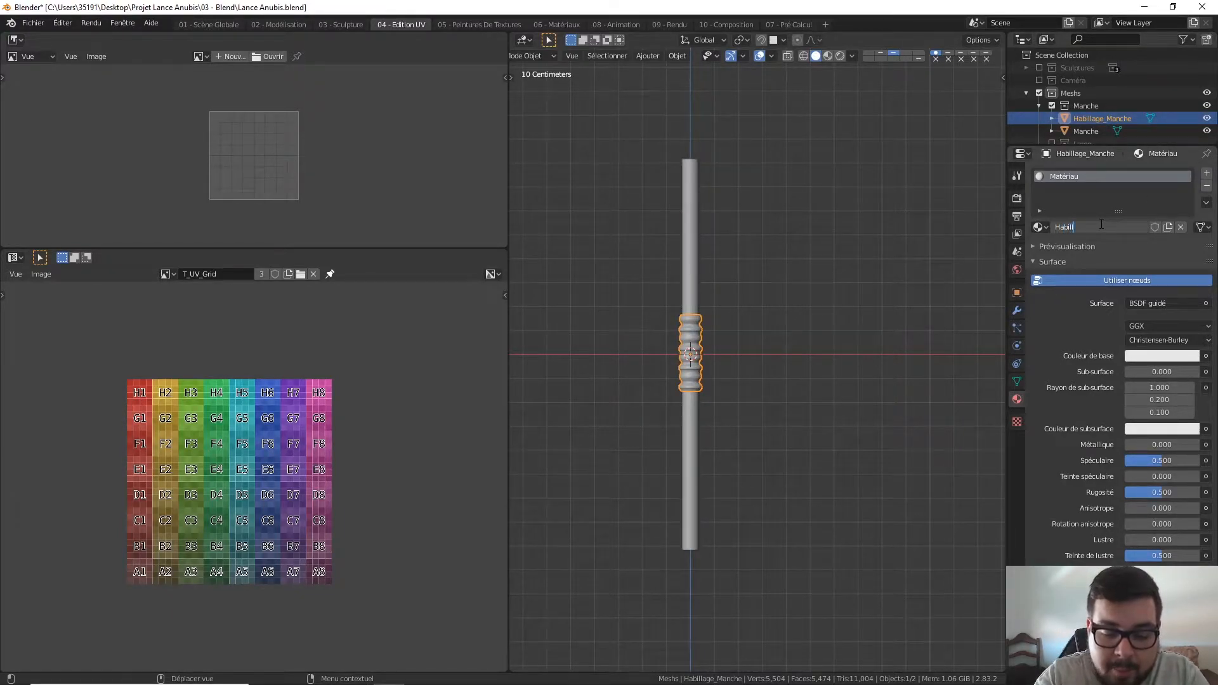
text(age_Manche)
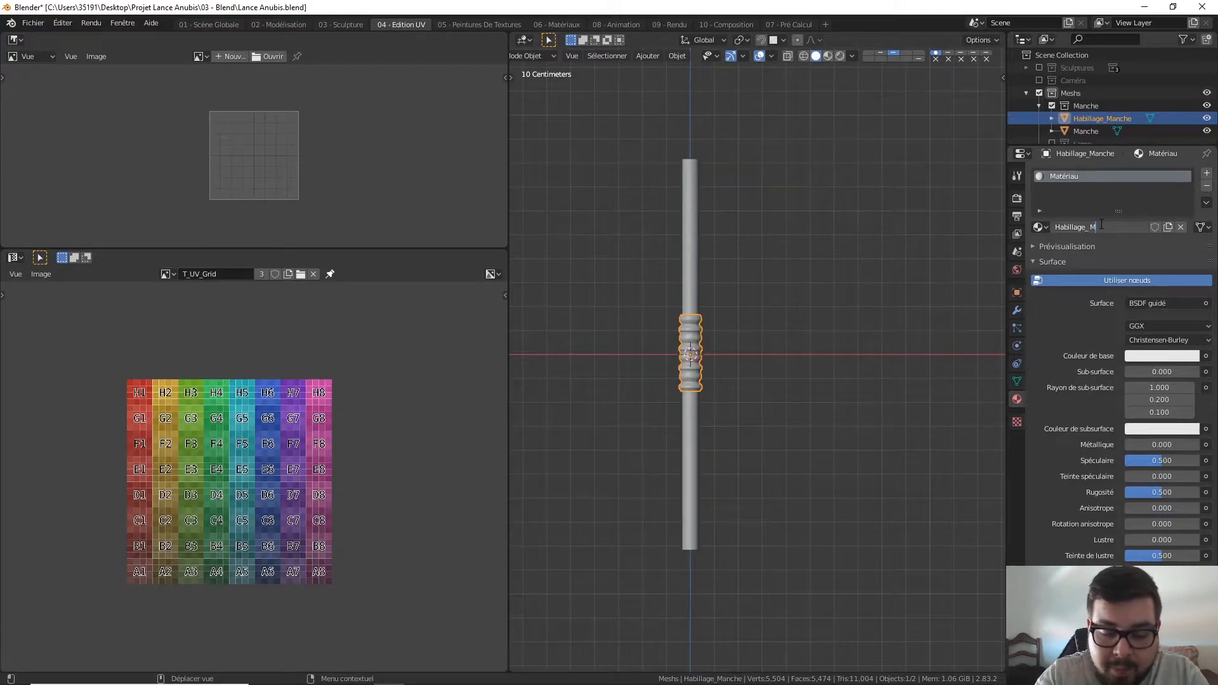
key(Return)
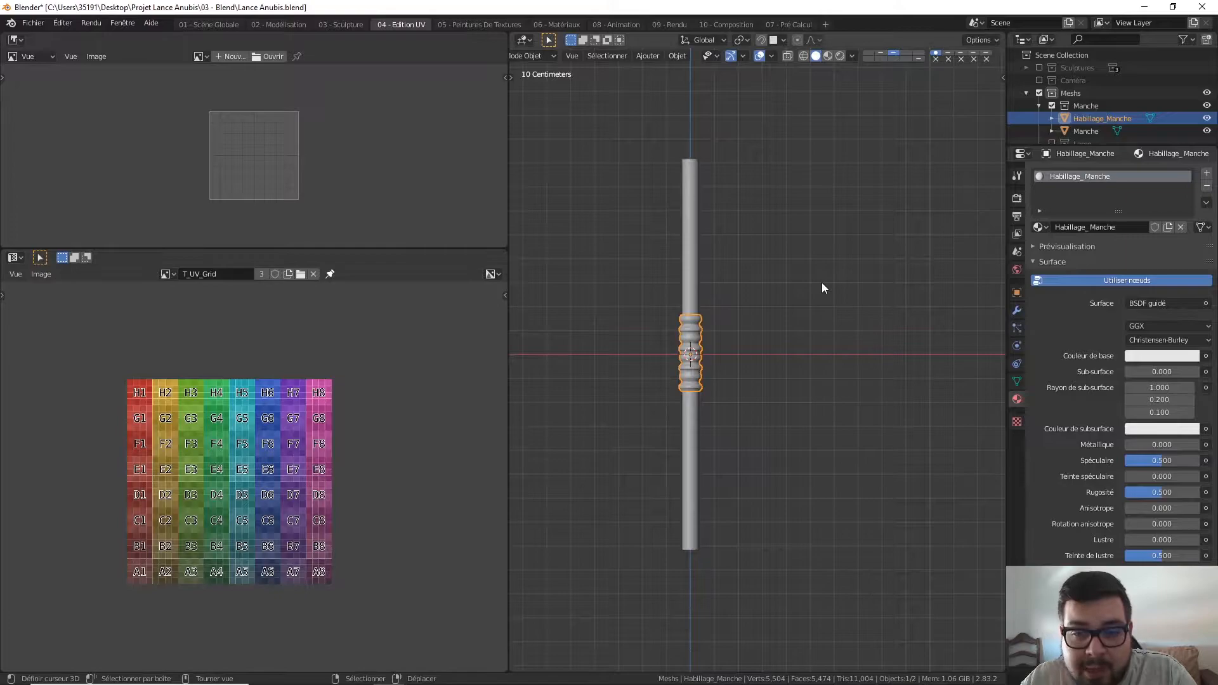
key(Tab)
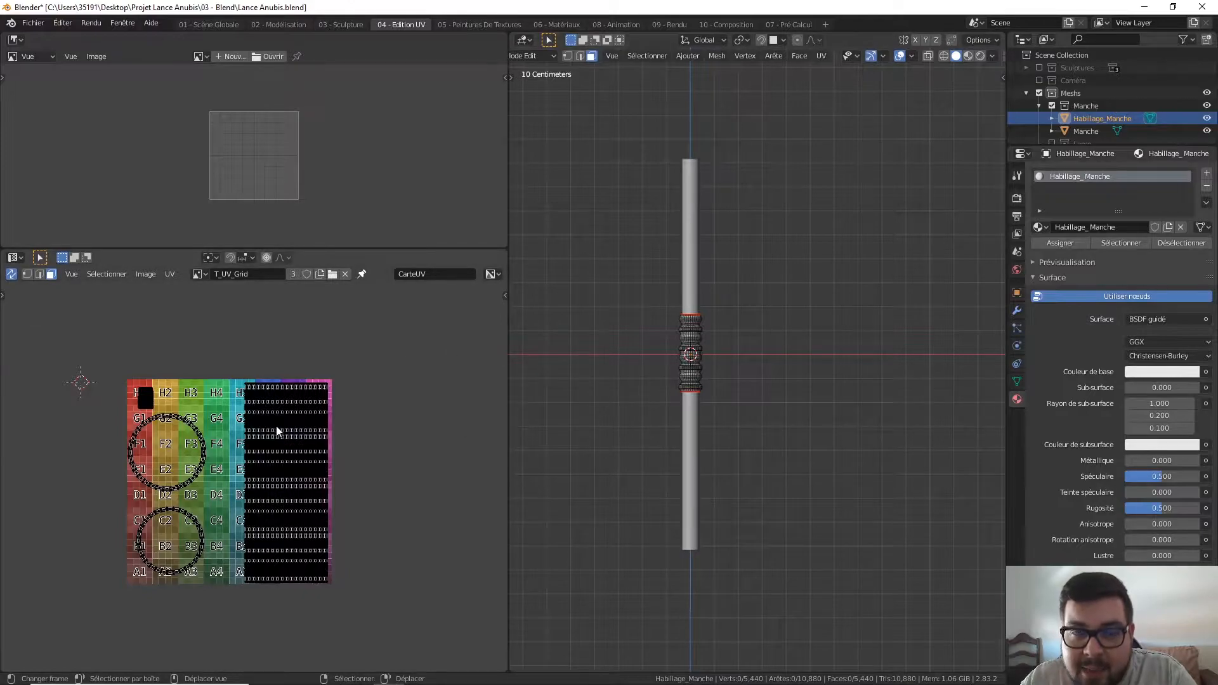
key(Tab)
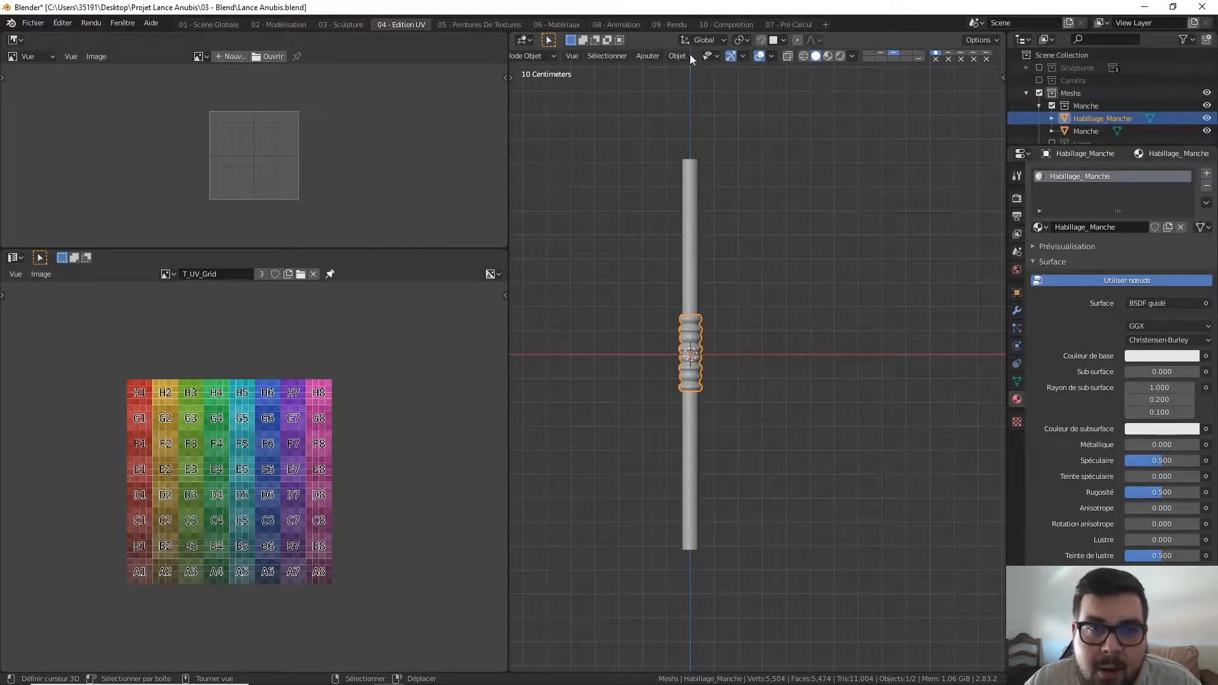
- In the 06 - Matériaux workspace, set the material's base color to saturated blue and show the model in Material Preview shading
click(567, 25)
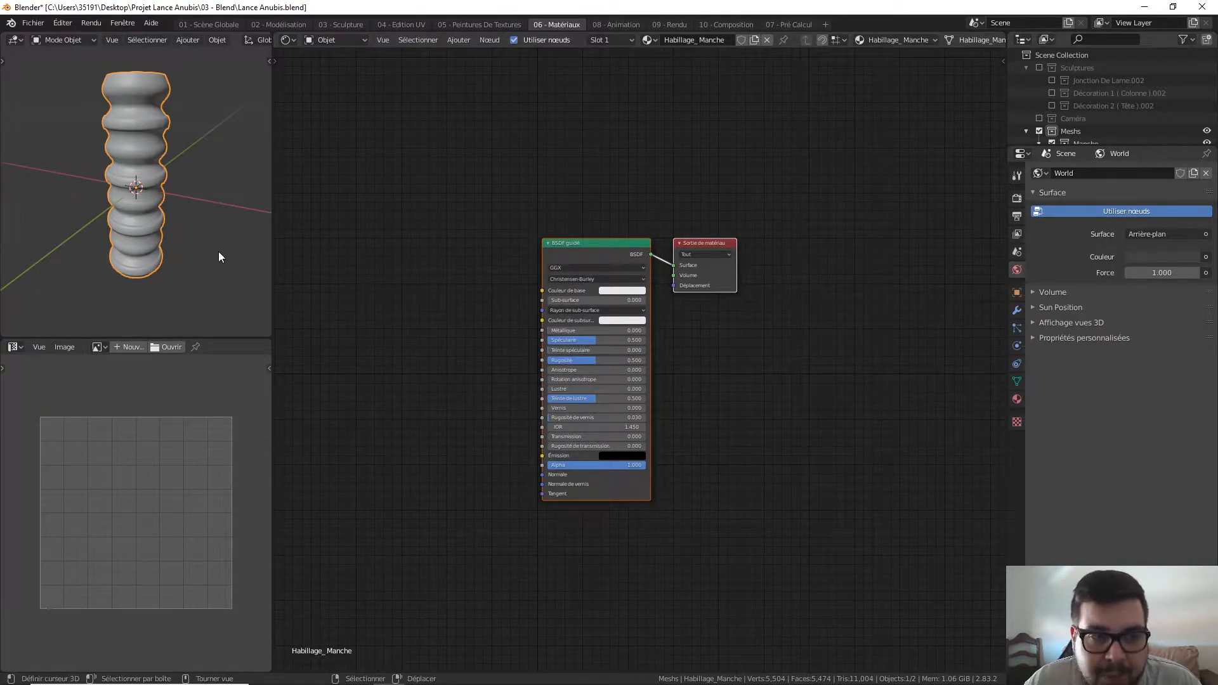
click(624, 290)
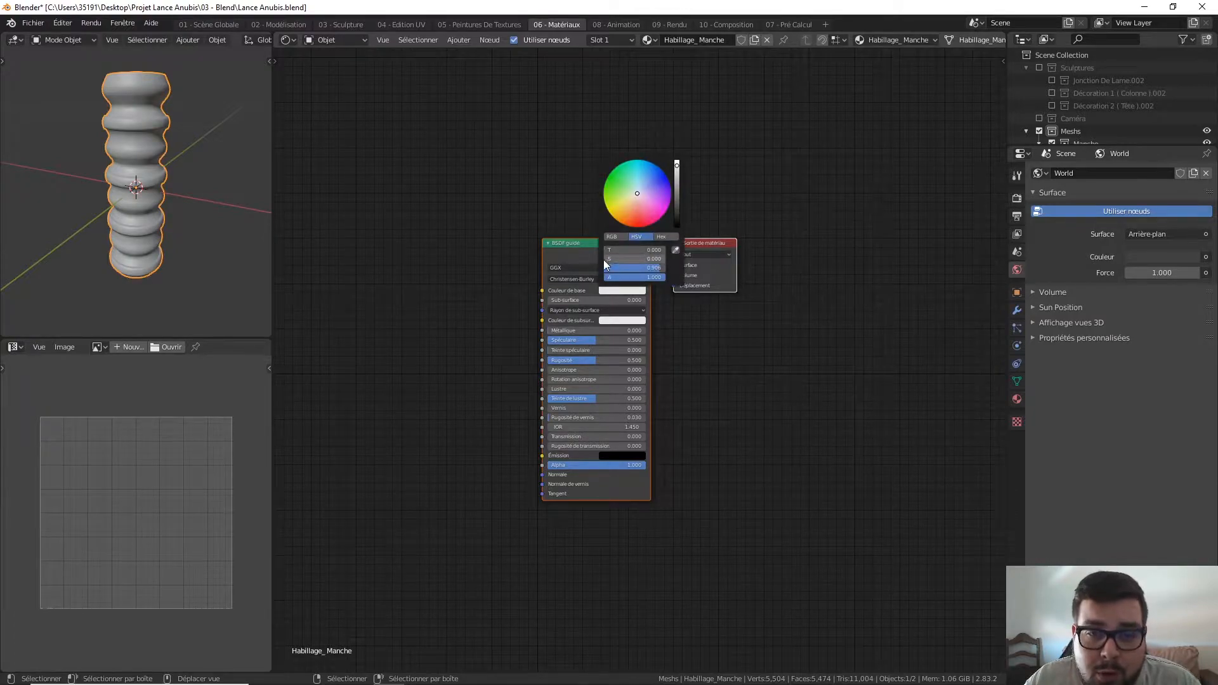
click(634, 191)
drag(635, 191, 619, 221)
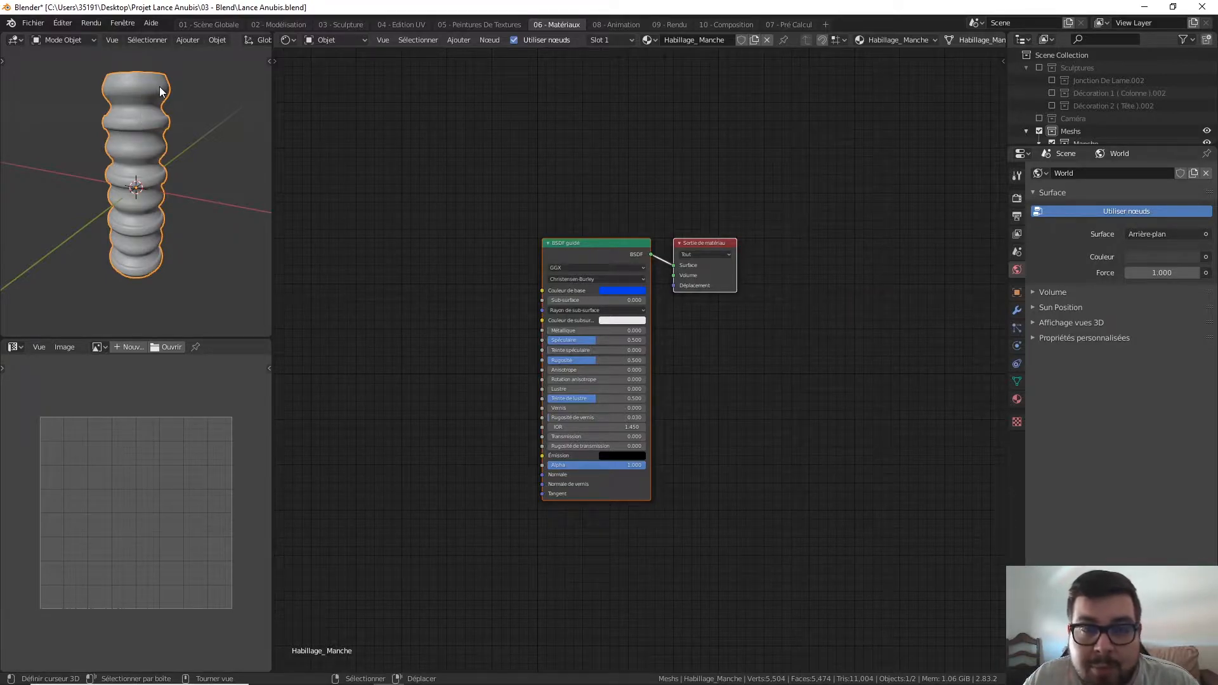
mouse_move(215, 39)
middle_down()
mouse_move(5, 40)
mouse_move(221, 44)
mouse_move(159, 40)
middle_up()
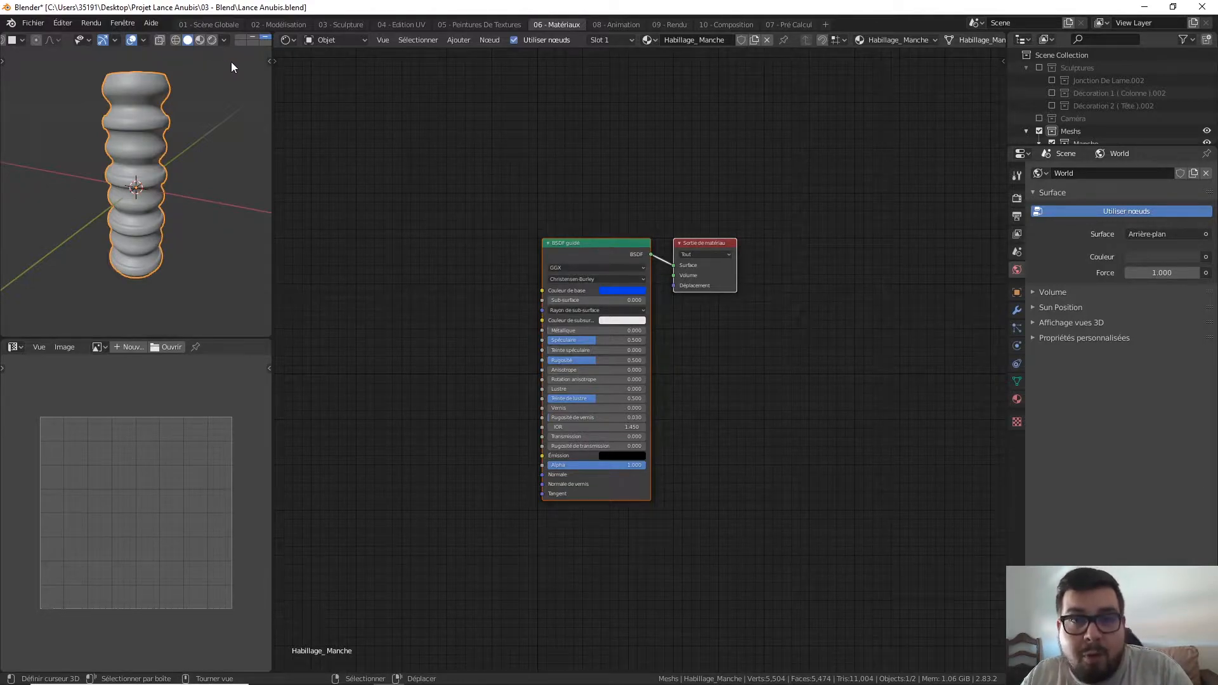
click(199, 40)
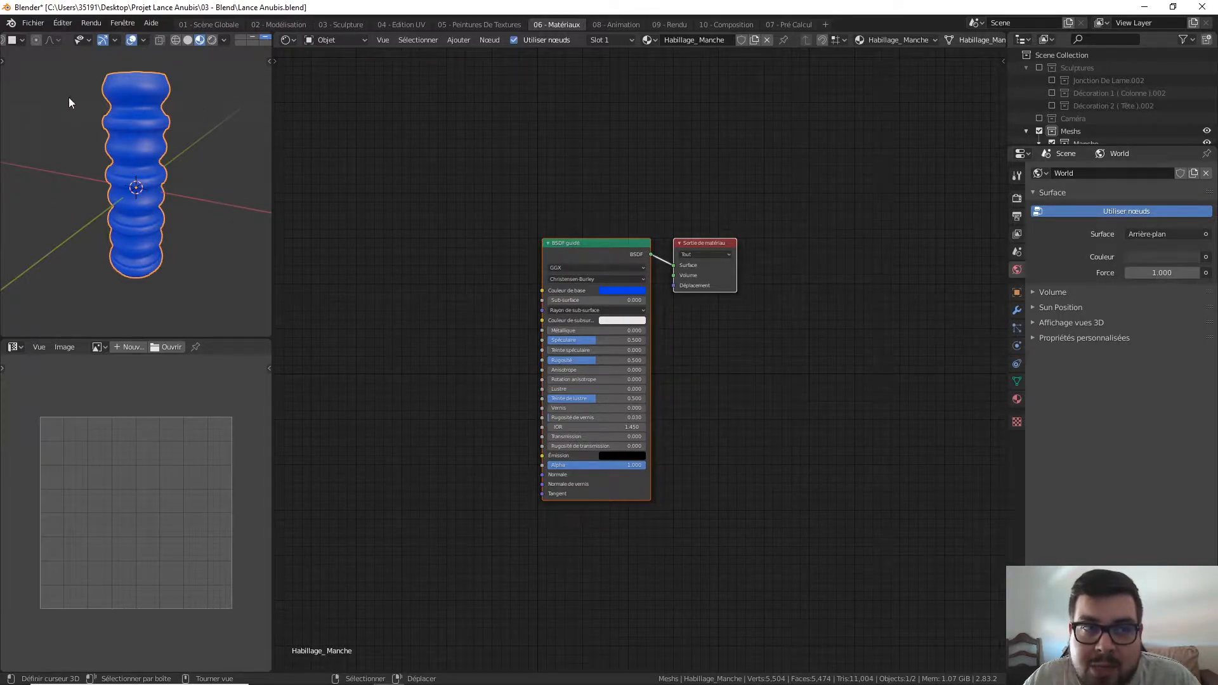
- Change the material's base color to pale green, then to a light lavender blue, with the model in front view
click(622, 290)
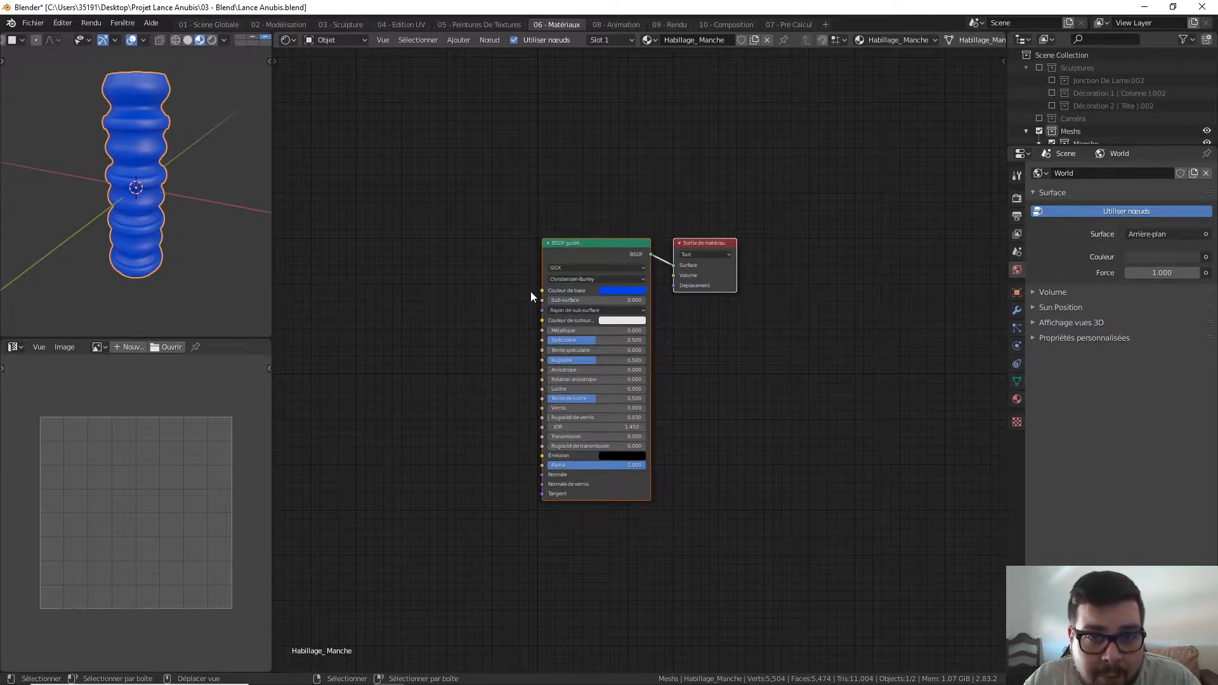
click(633, 291)
mouse_move(642, 179)
mouse_down()
mouse_move(663, 182)
mouse_move(663, 207)
mouse_move(644, 218)
mouse_move(629, 196)
mouse_up()
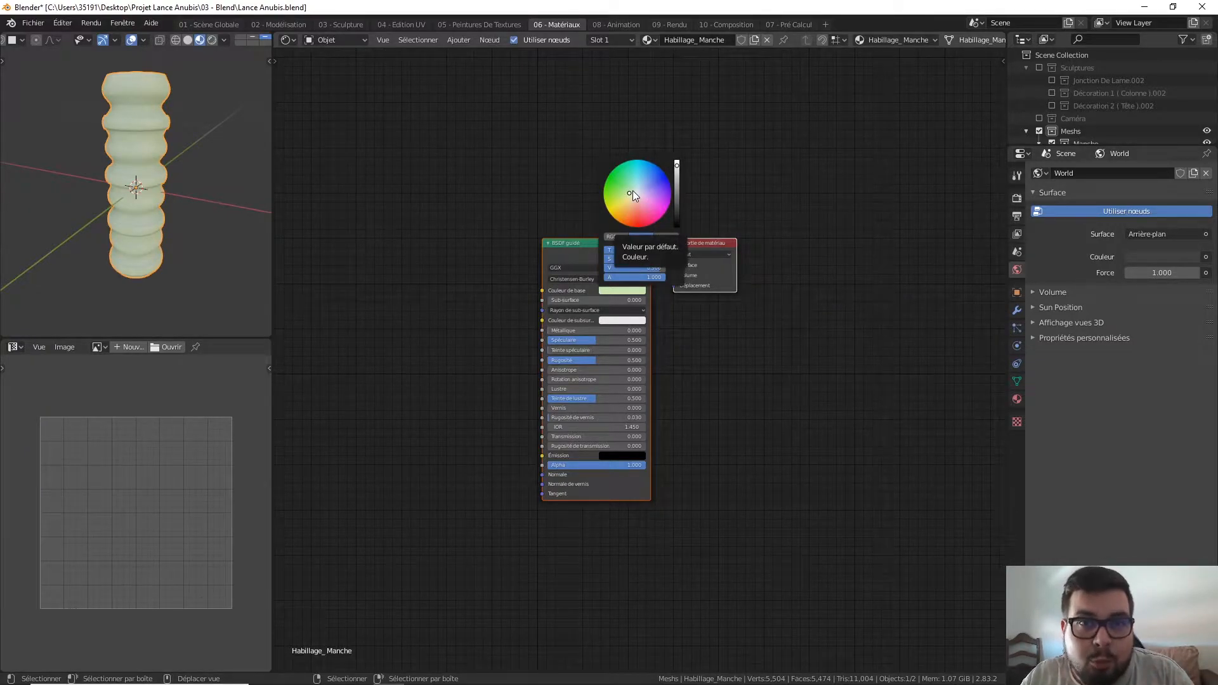
key(KP_1)
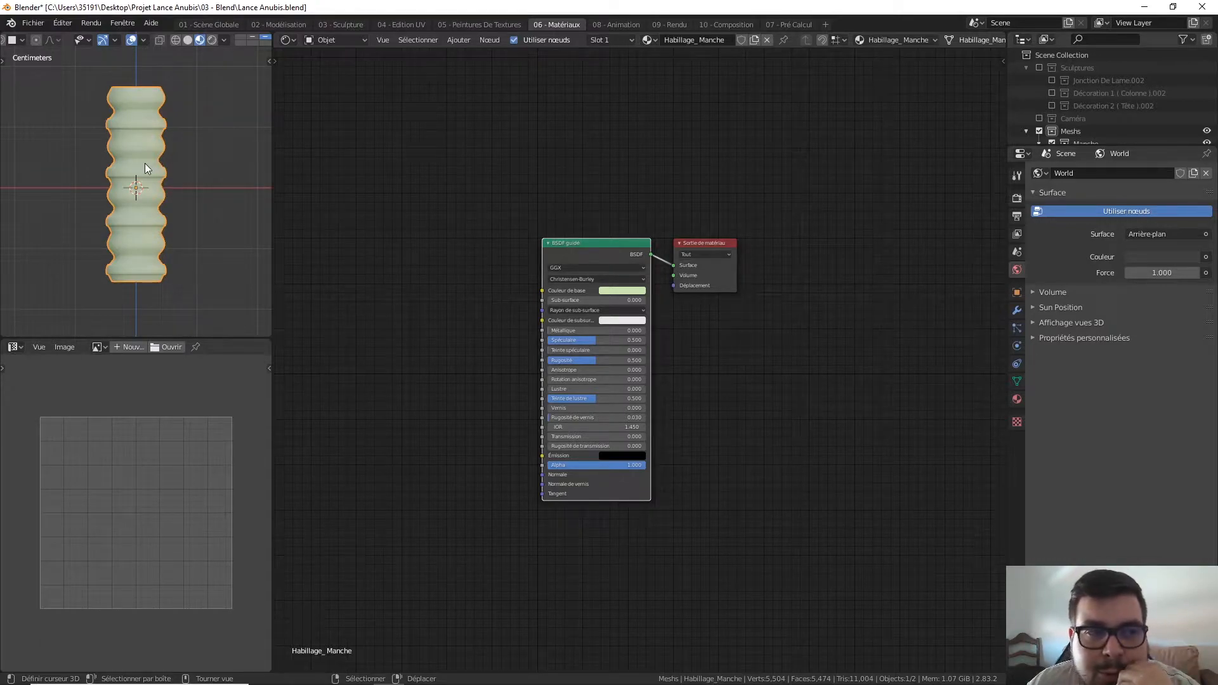
click(622, 291)
mouse_move(656, 185)
mouse_down()
mouse_move(666, 177)
mouse_move(646, 189)
mouse_up()
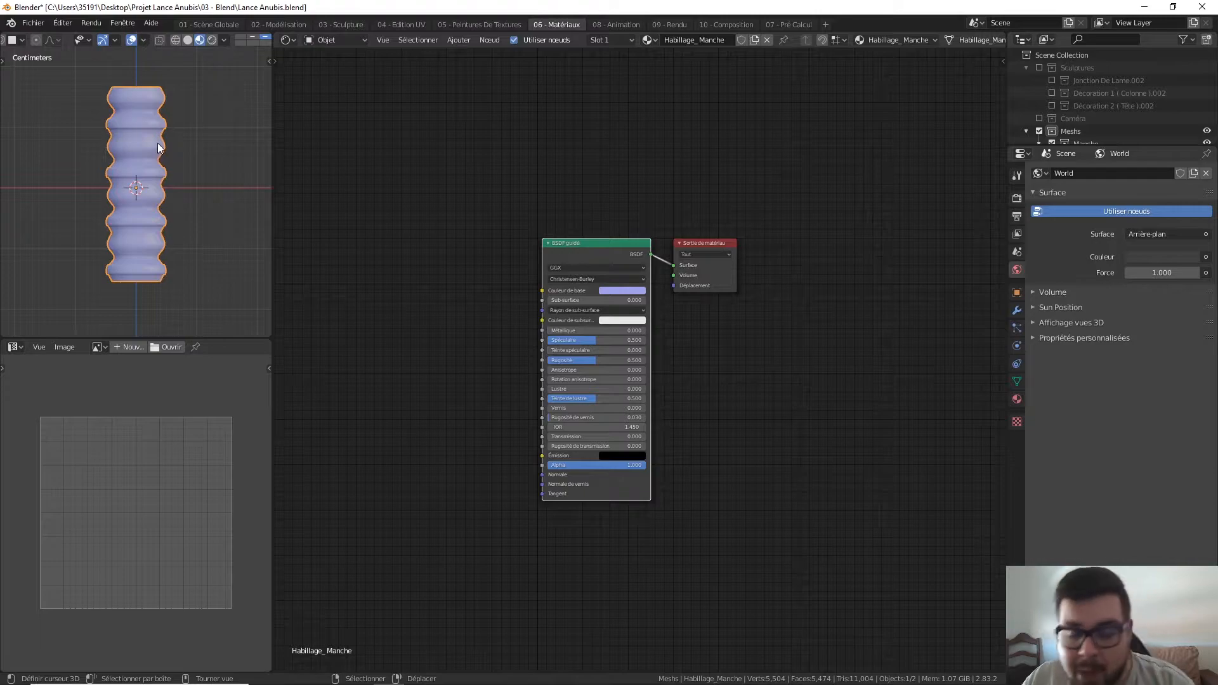
- Enter Edit Mode on the handle trim, select all its faces and deselect them again
key(Tab)
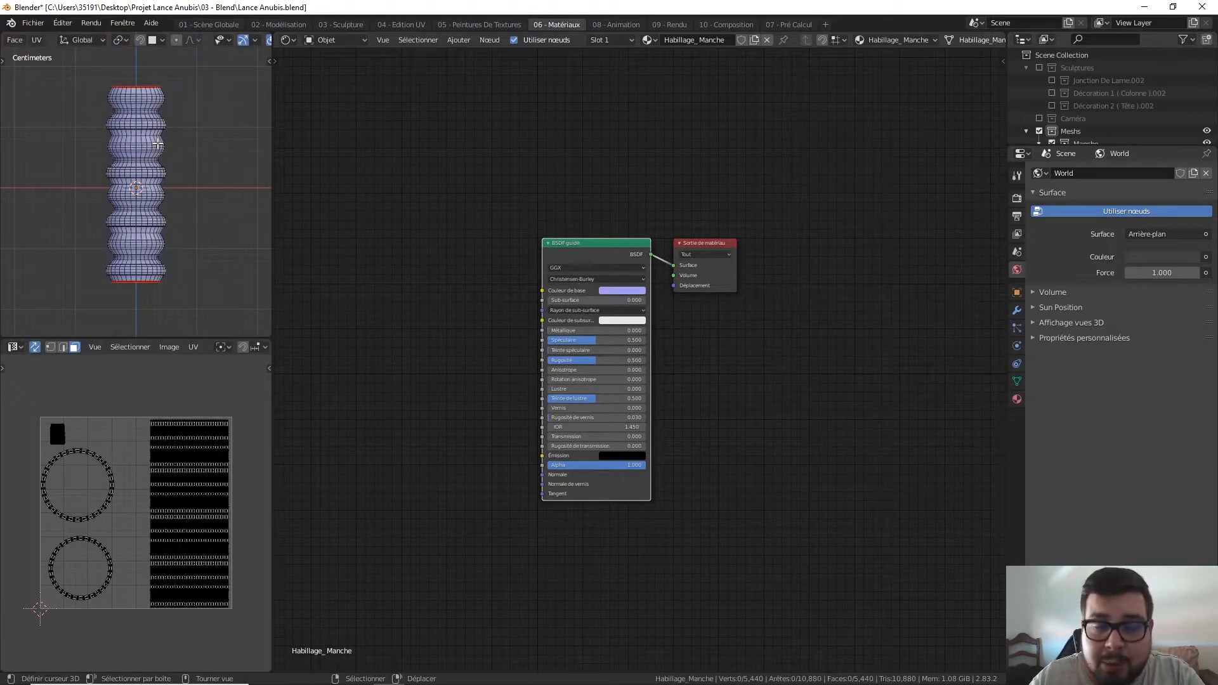
key(a)
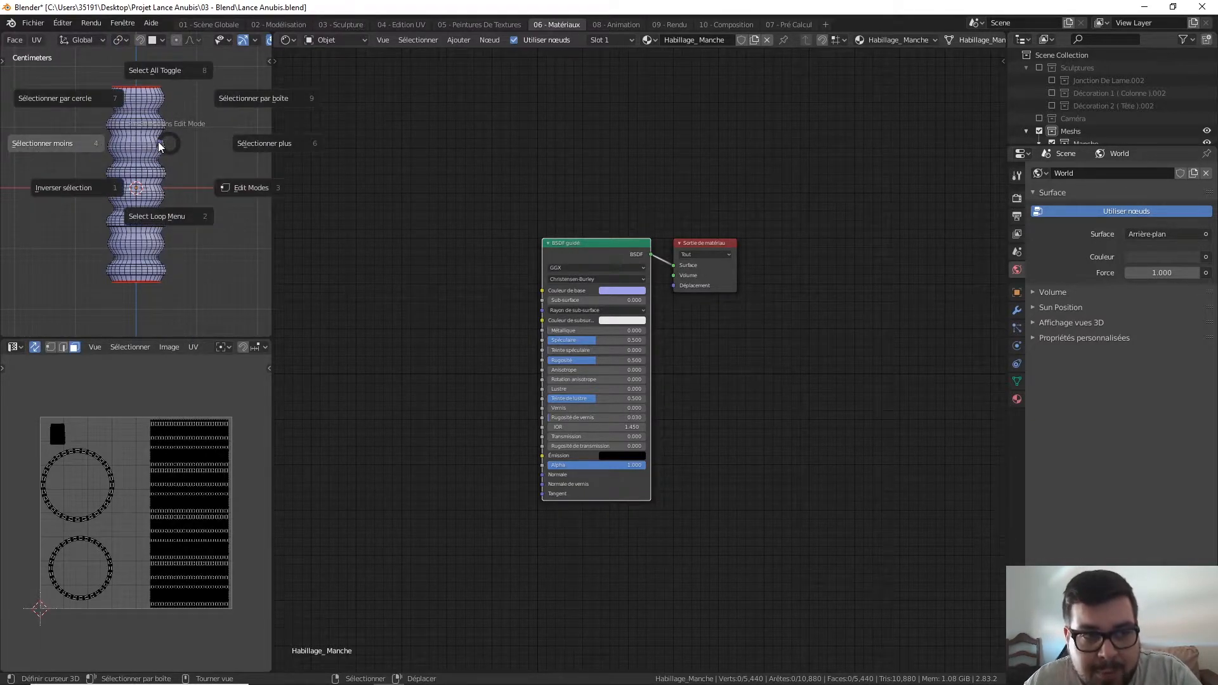
click(171, 73)
key(a)
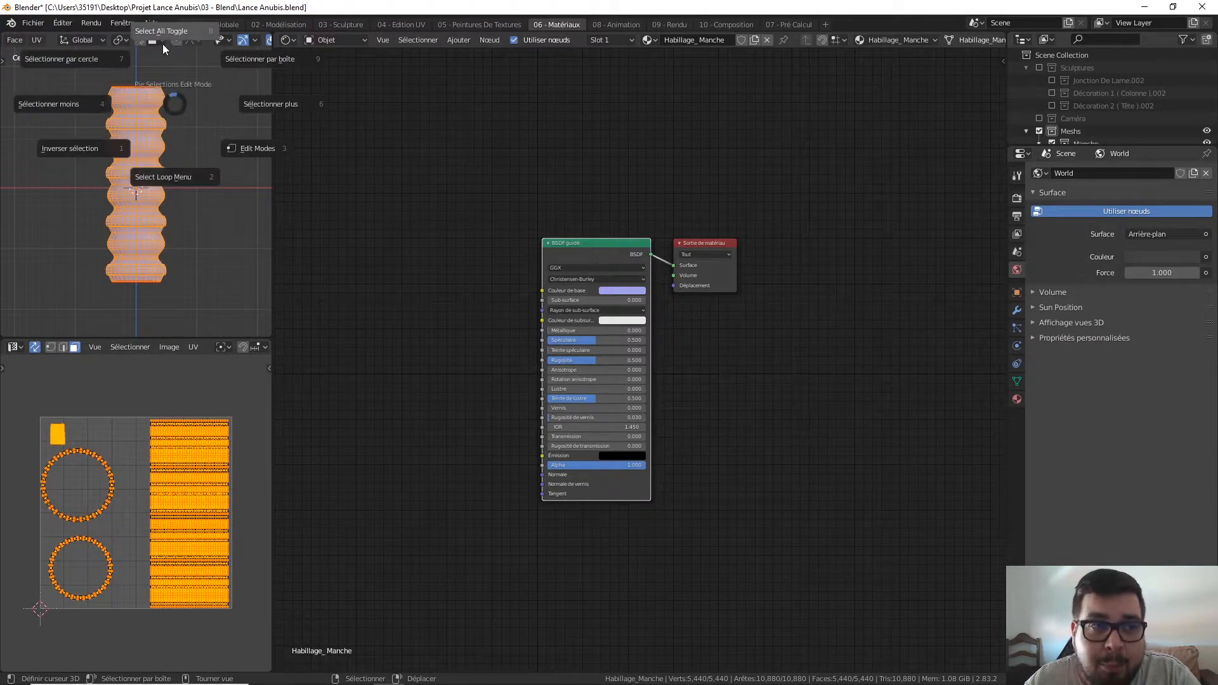
click(166, 34)
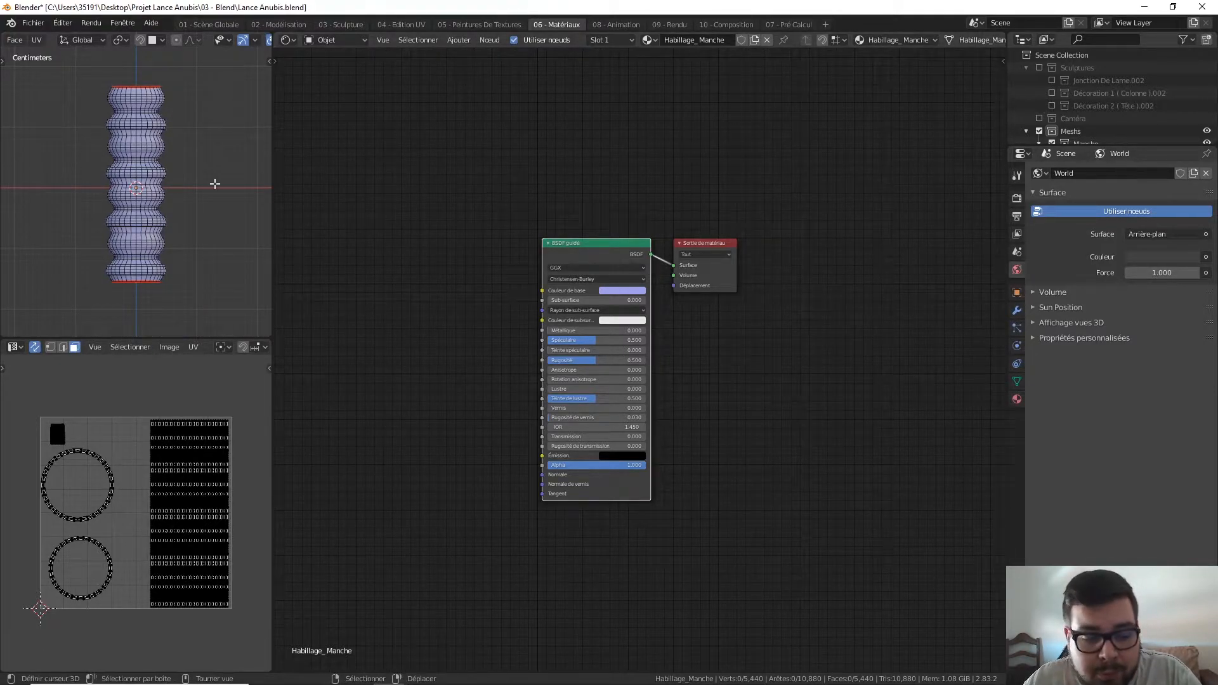
scroll(213, 178, up, 3)
scroll(193, 238, up, 3)
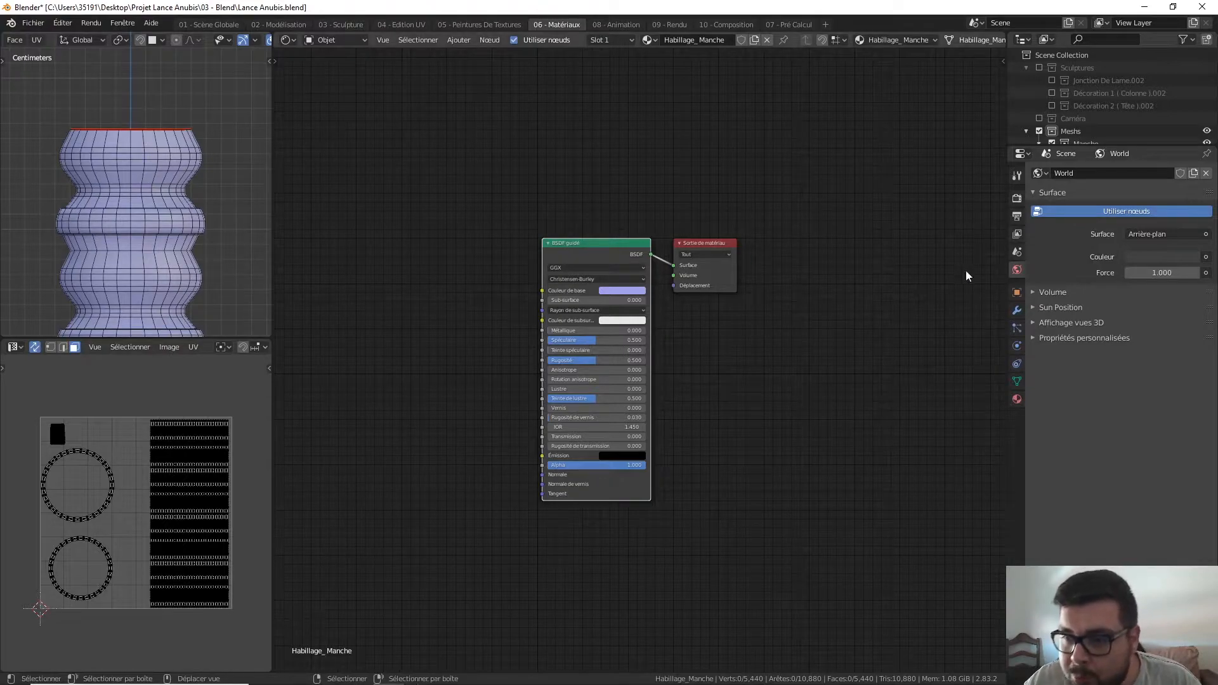
- Rename the handle trim's material to Or in its material properties
click(1016, 399)
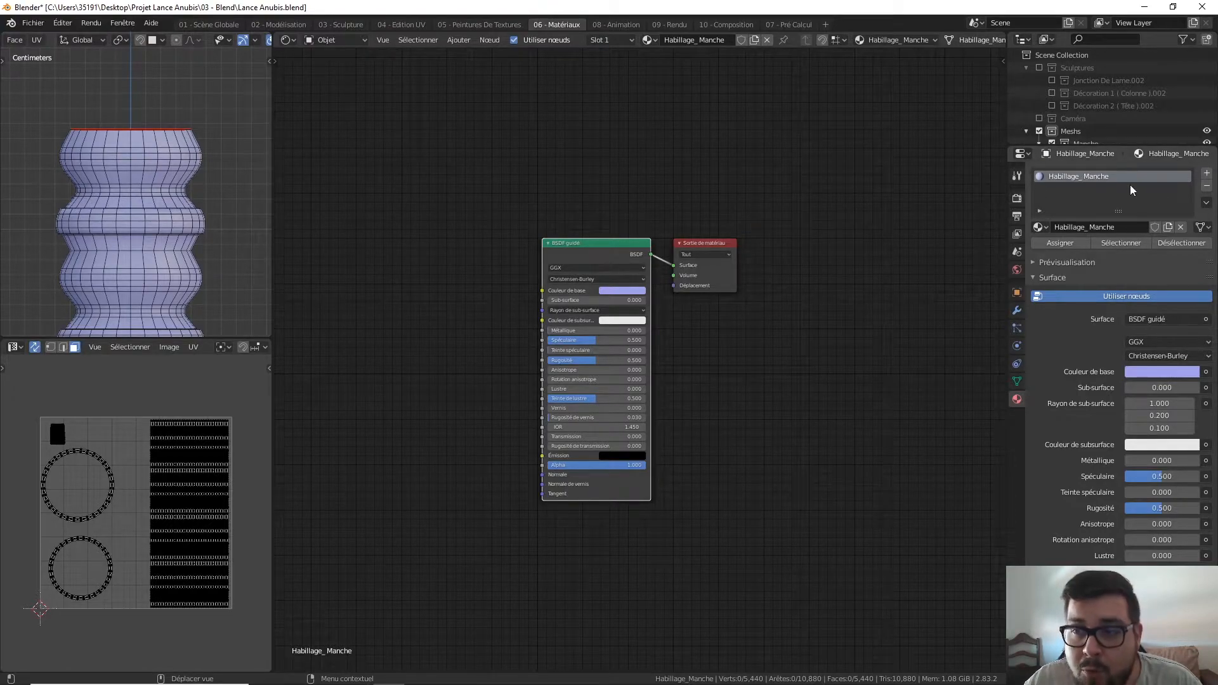
click(1123, 226)
text(OR)
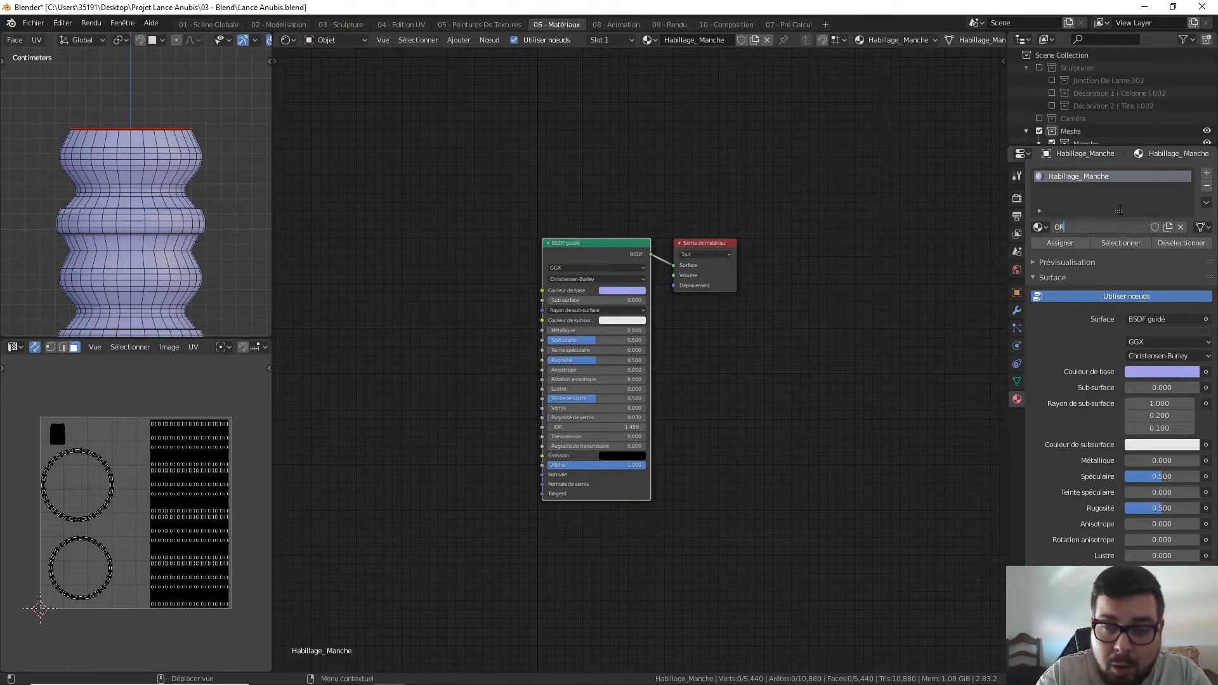
key(Return)
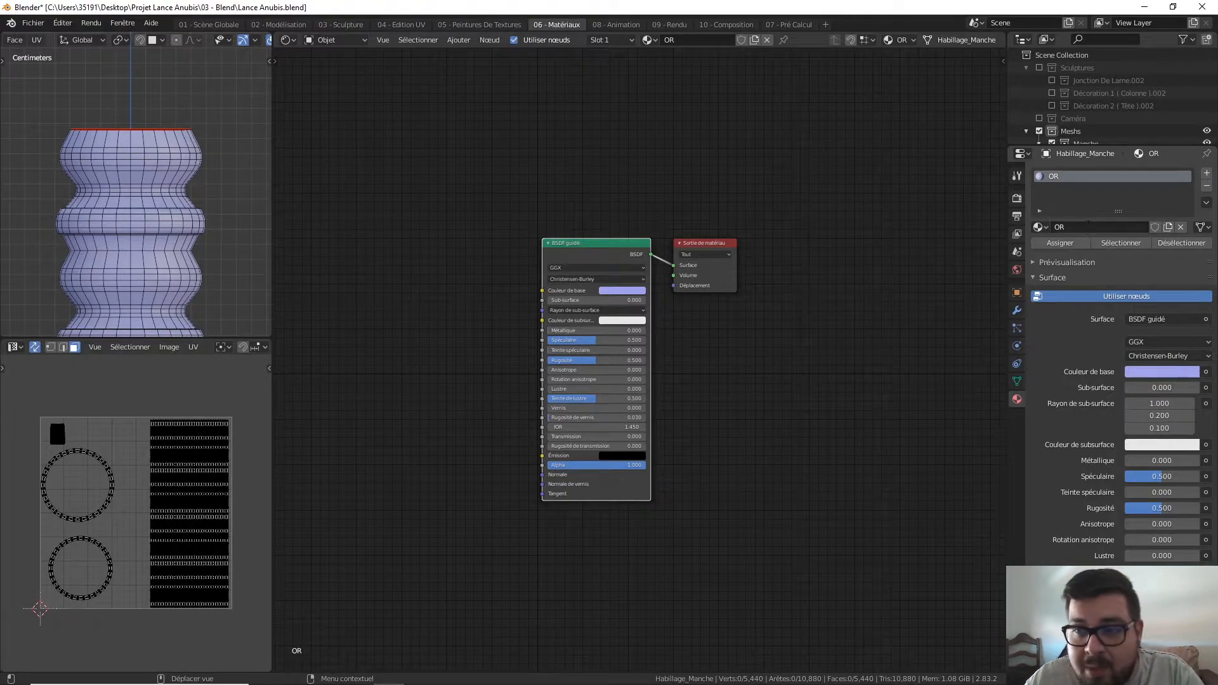
click(1084, 226)
text(Or)
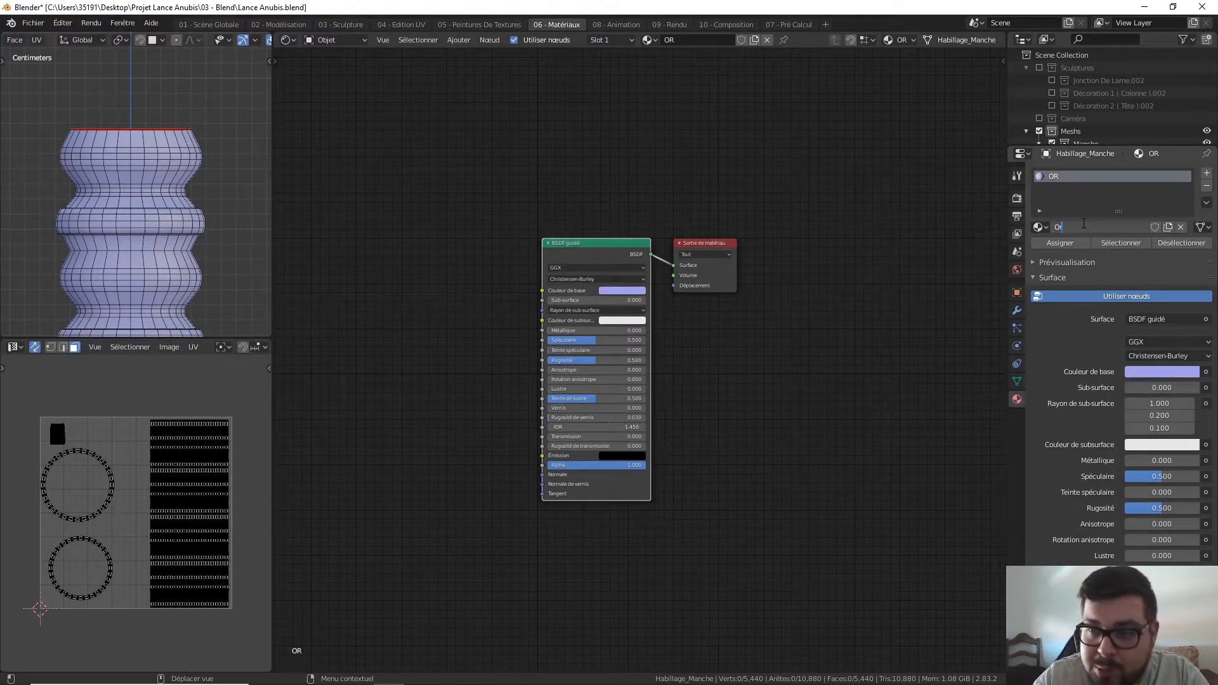
key(Return)
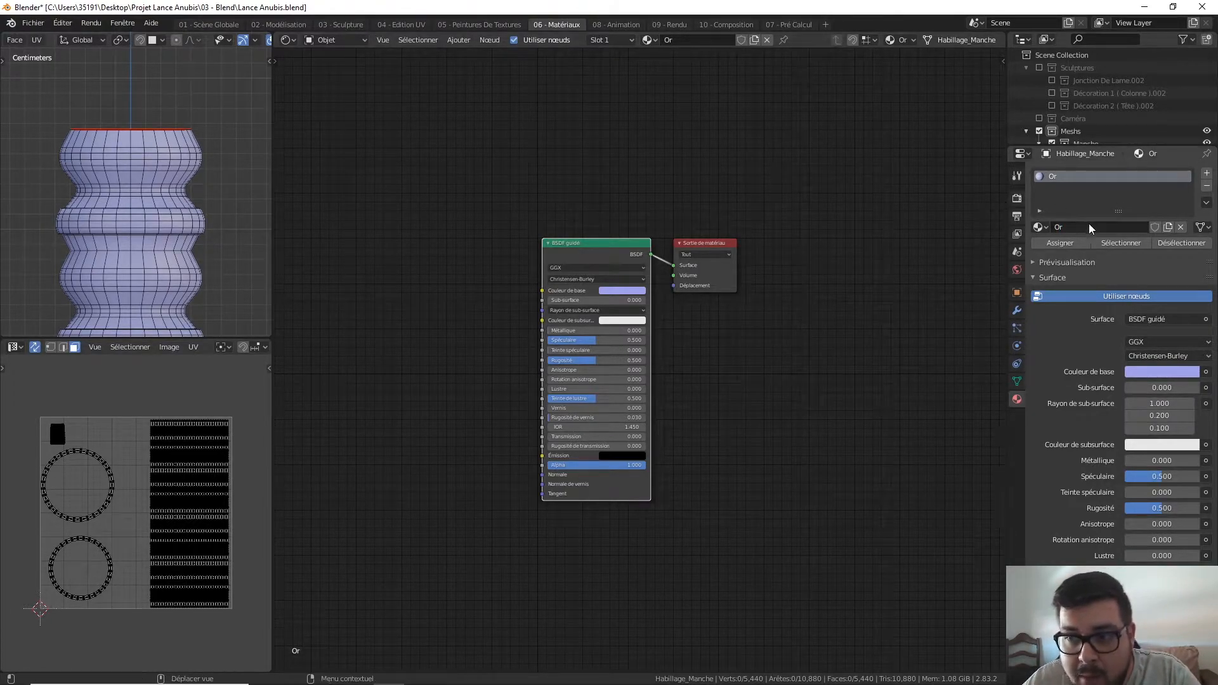
- Add the M_ prefix to the material name so it reads M_Or
double_click(1056, 227)
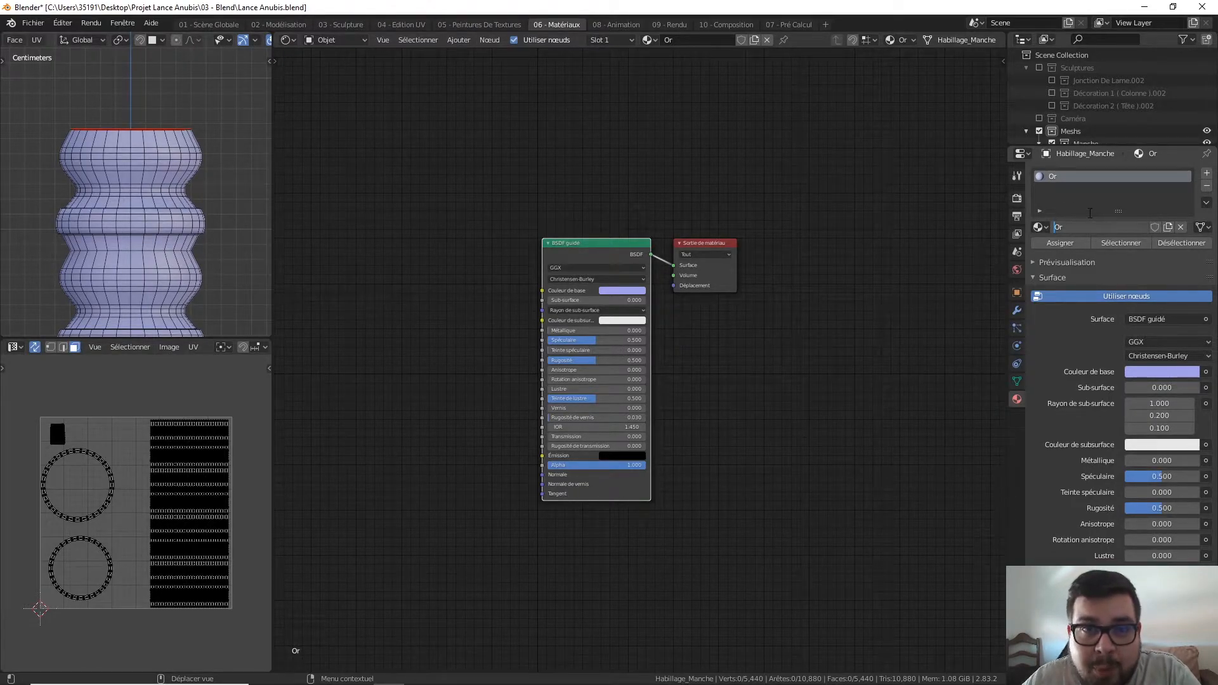
text(M)
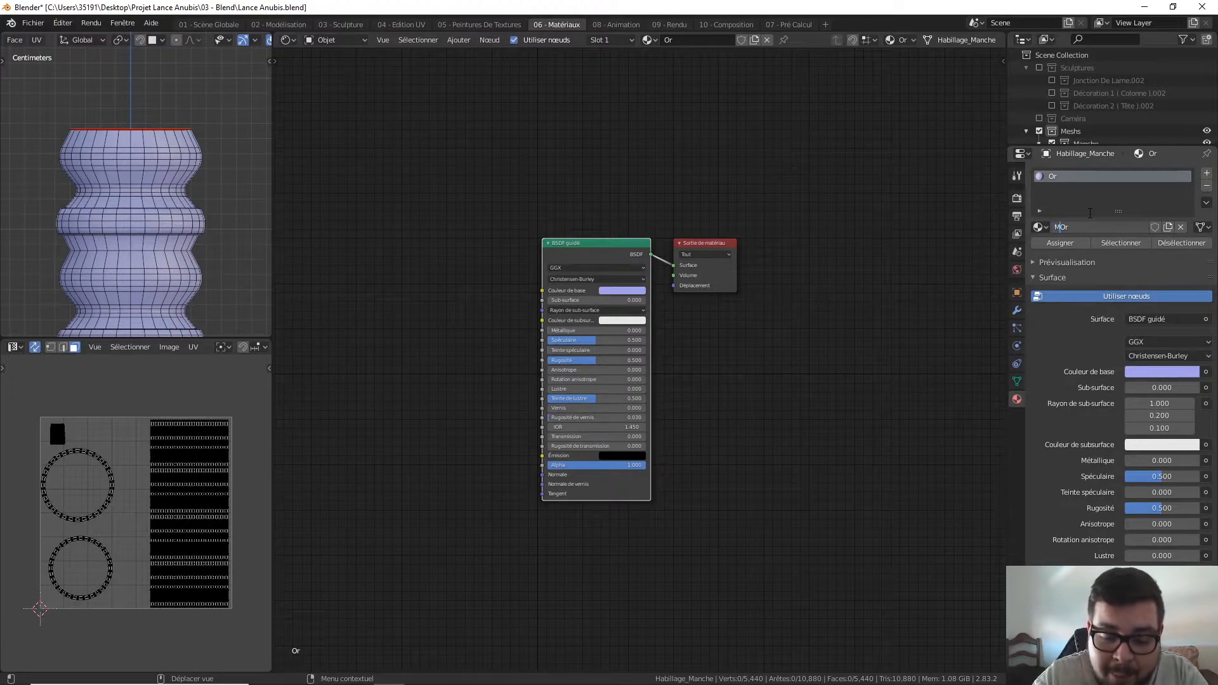
text(_)
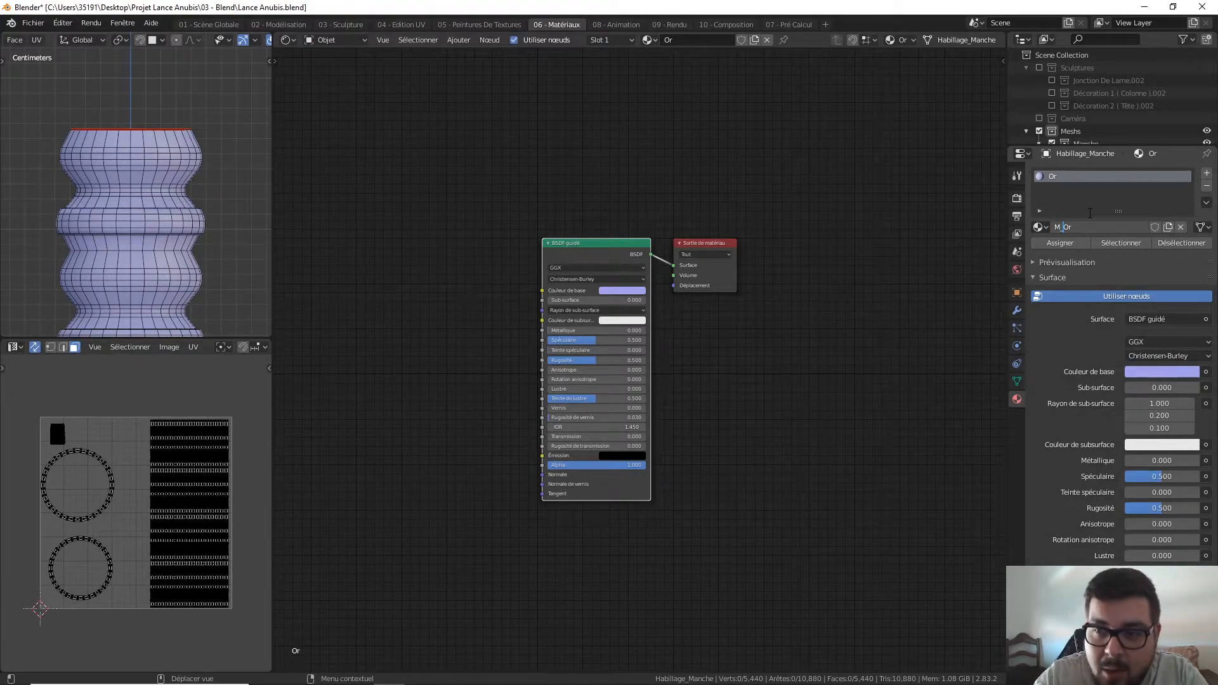
key(Return)
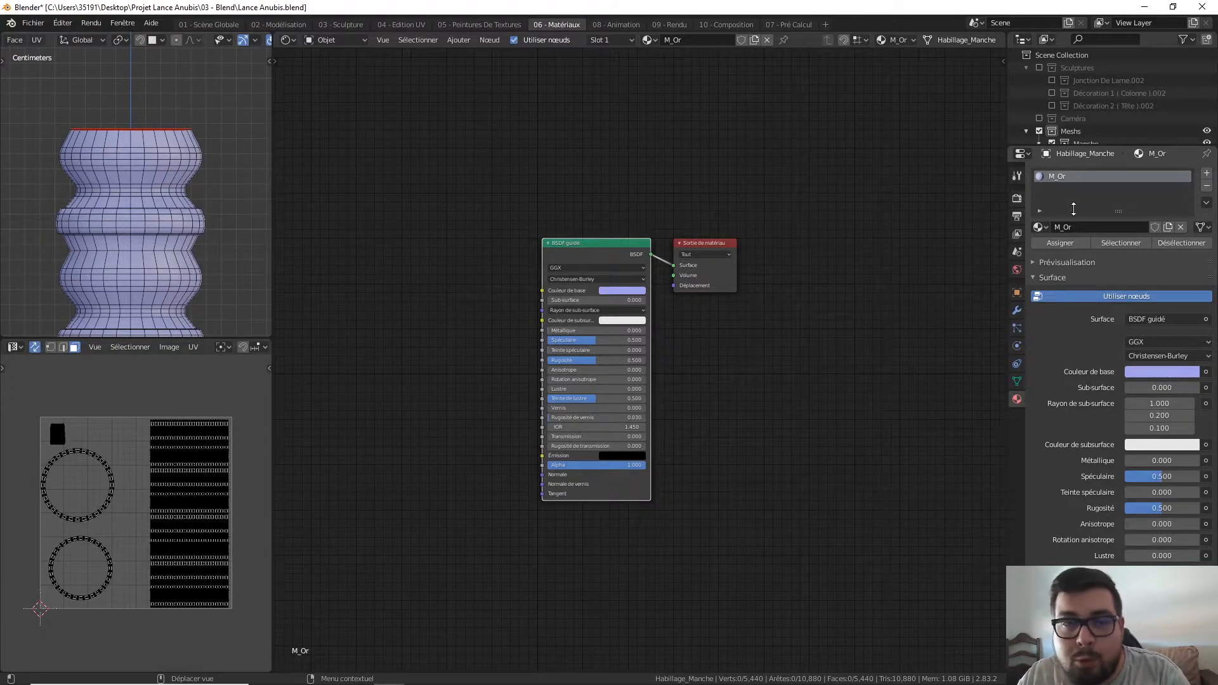
- Extend the material name to M_Or_Habillage Manche
click(1077, 227)
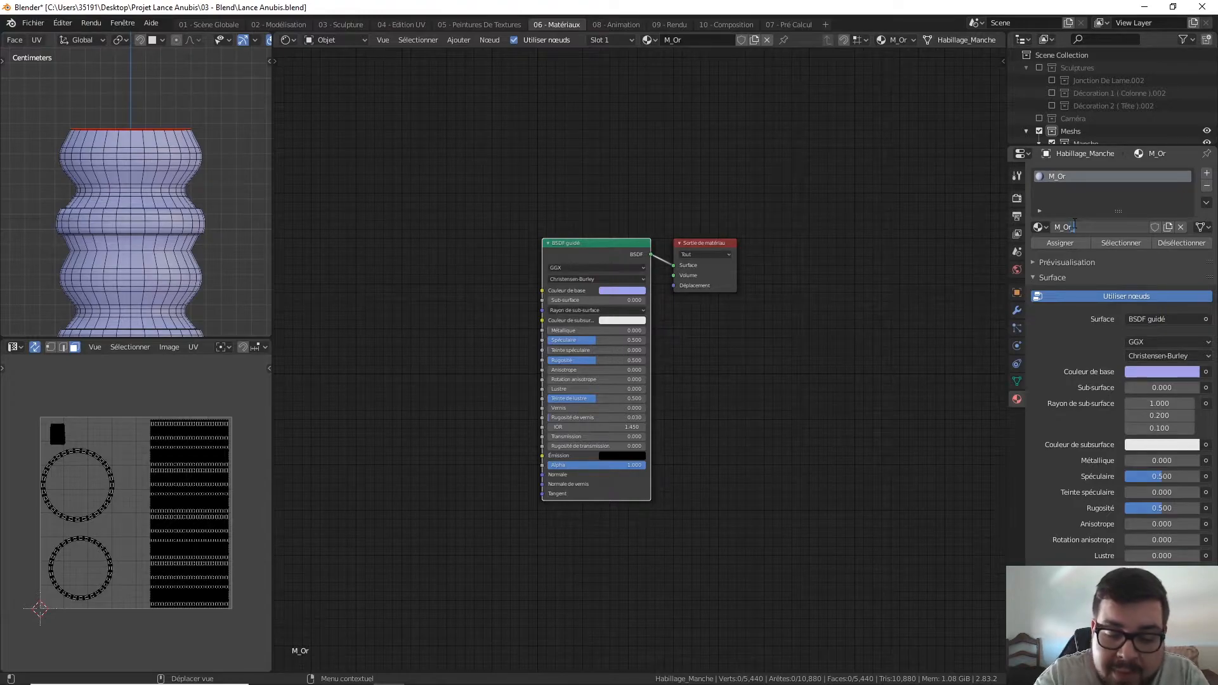
text(_H)
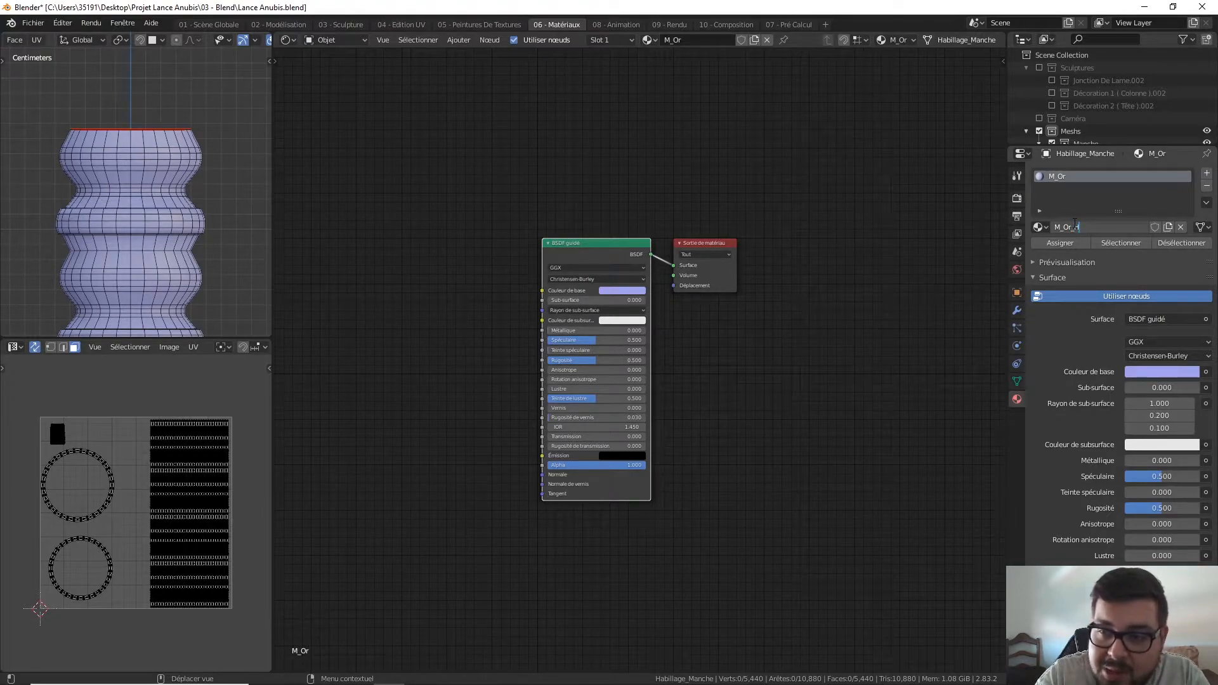
text(abillahe)
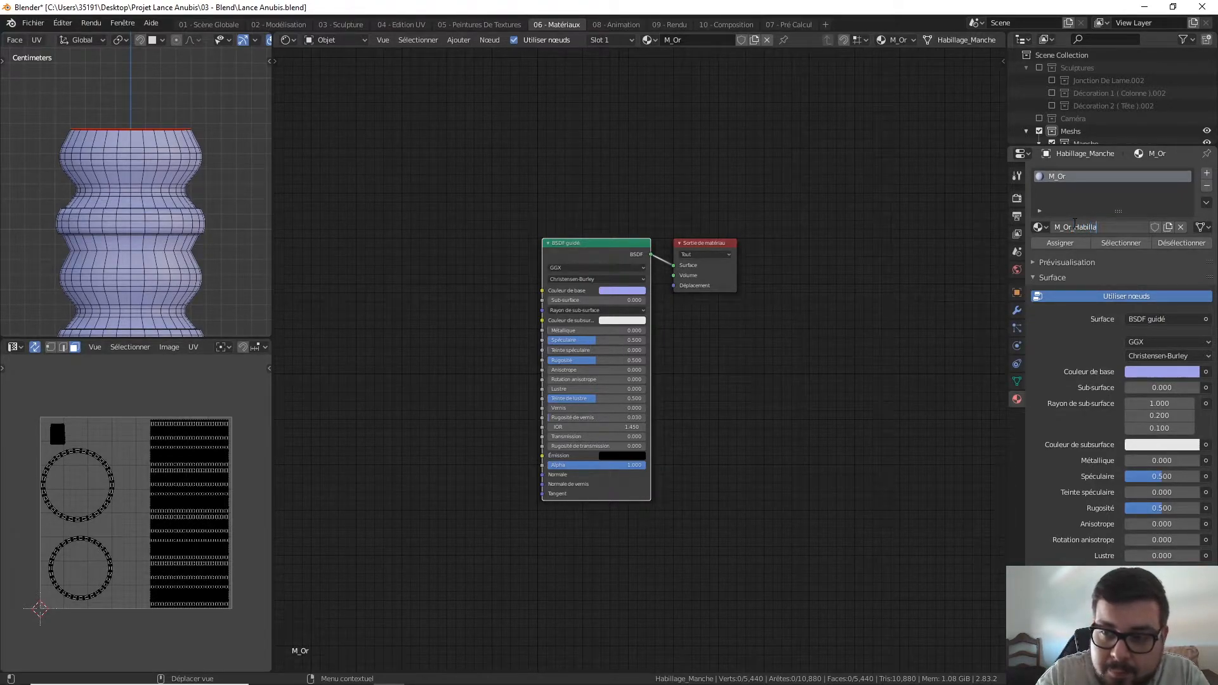
key(BackSpace)
key(BackSpace)
text(ge)
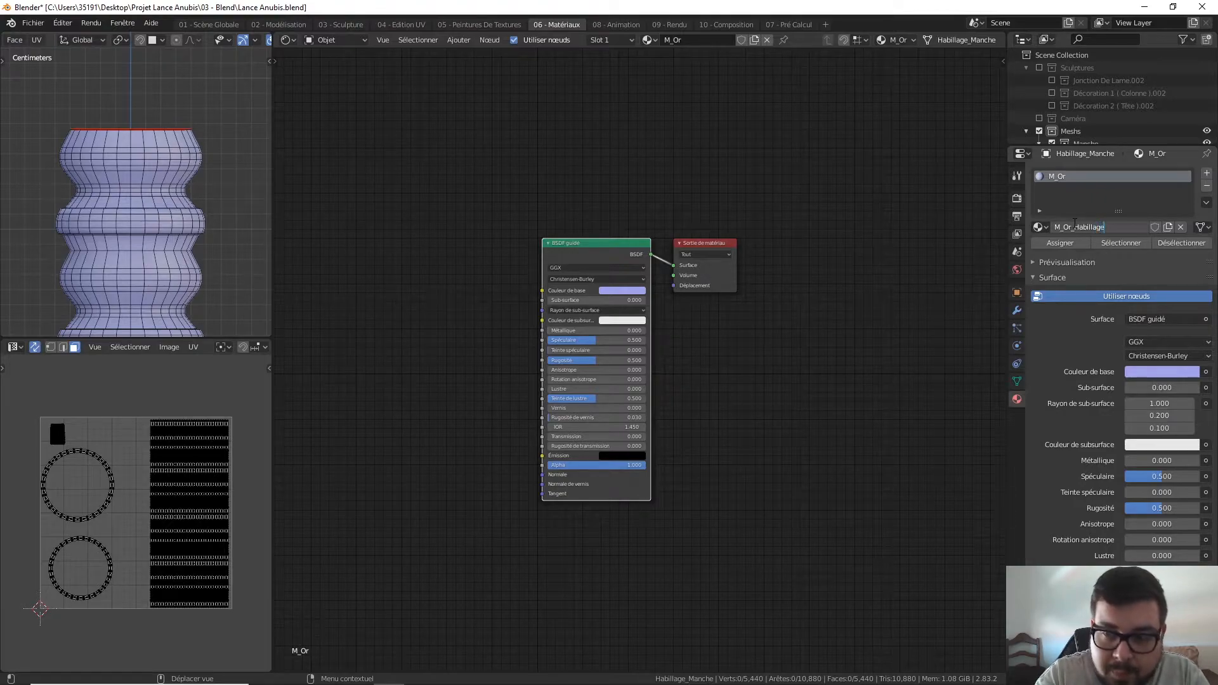
text( Manche)
key(Return)
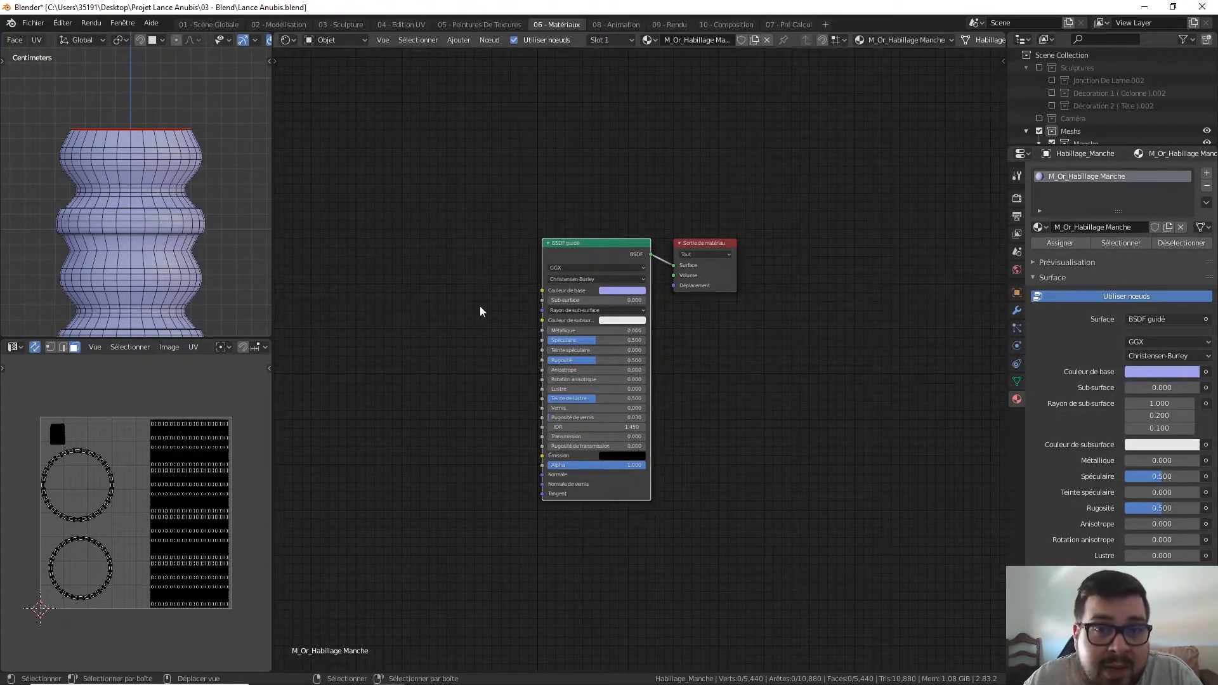
- Set the gold material's base colour to hex D4AF37 on the BSDF node and return the handle trim to Object Mode
shift+middle_drag(661, 199, 741, 161)
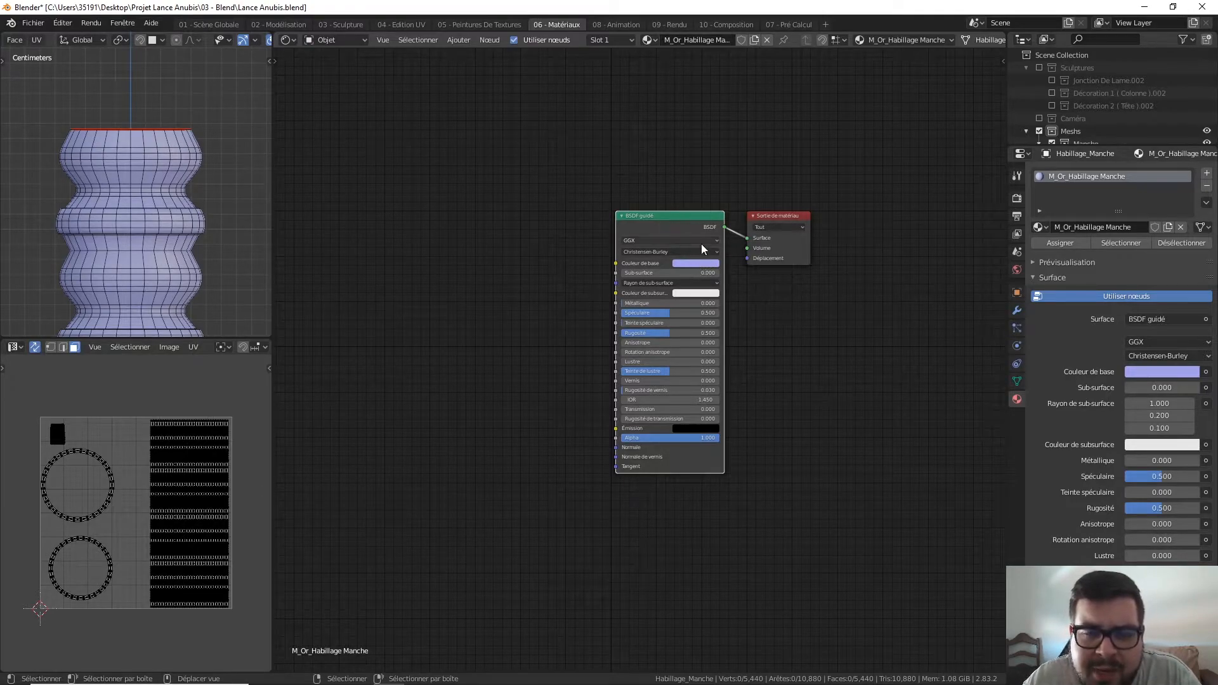
click(695, 263)
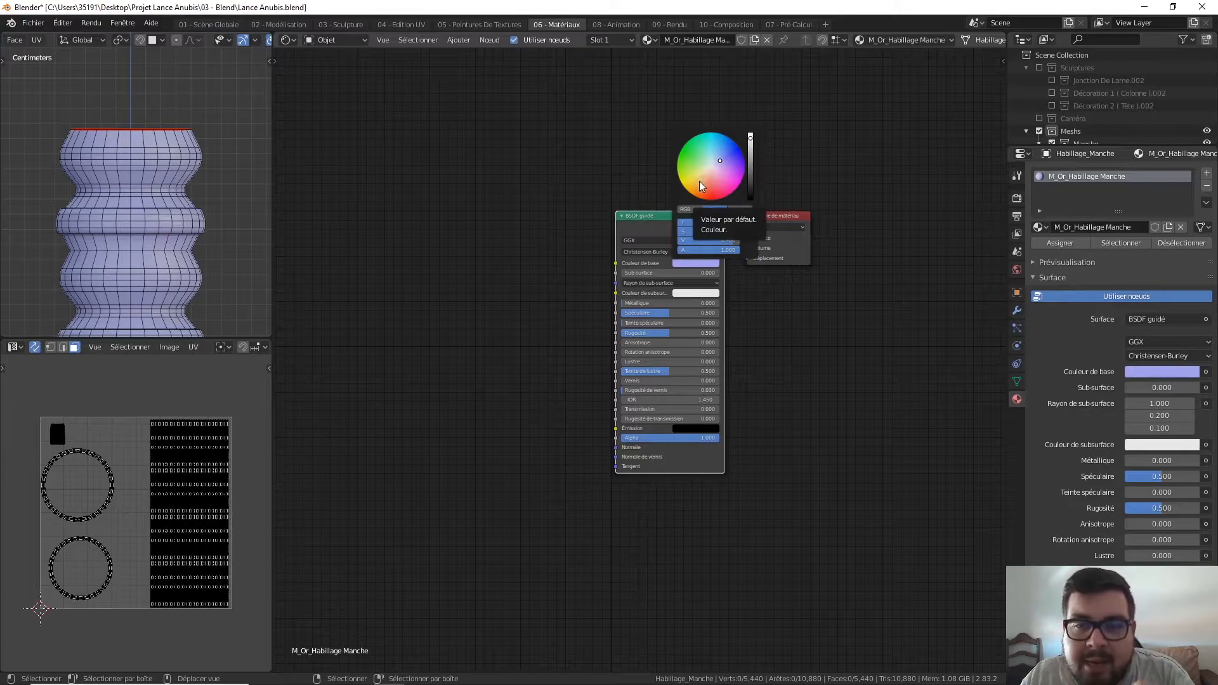
click(698, 264)
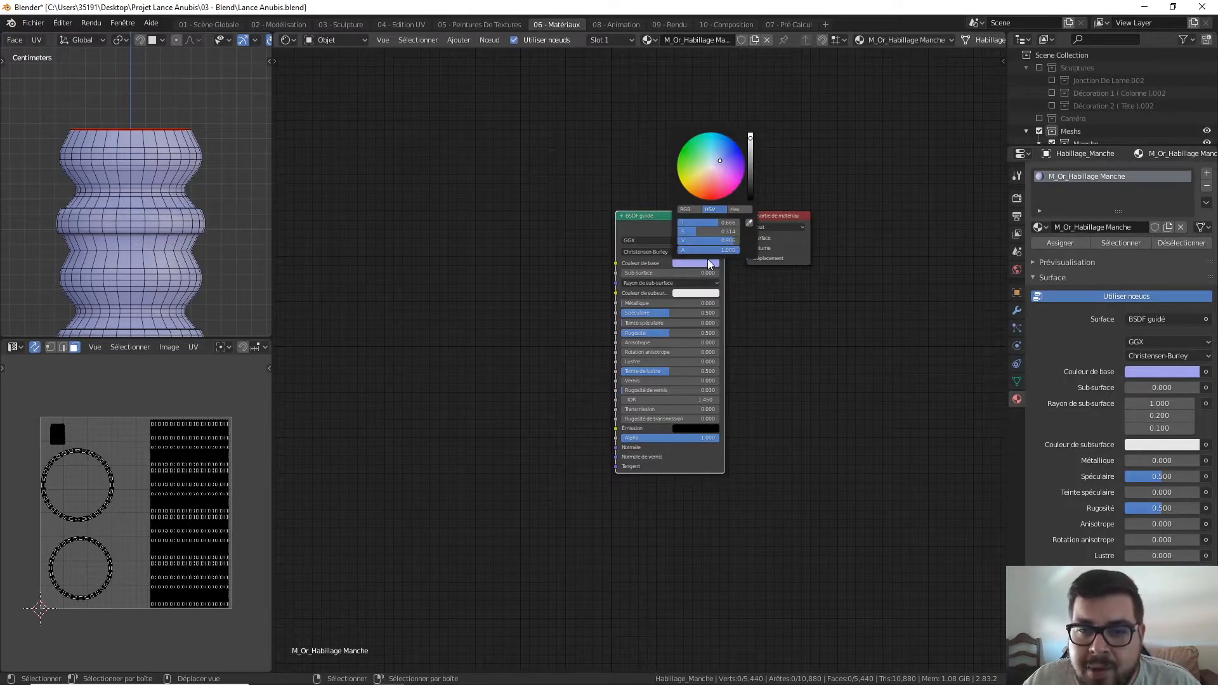
click(736, 210)
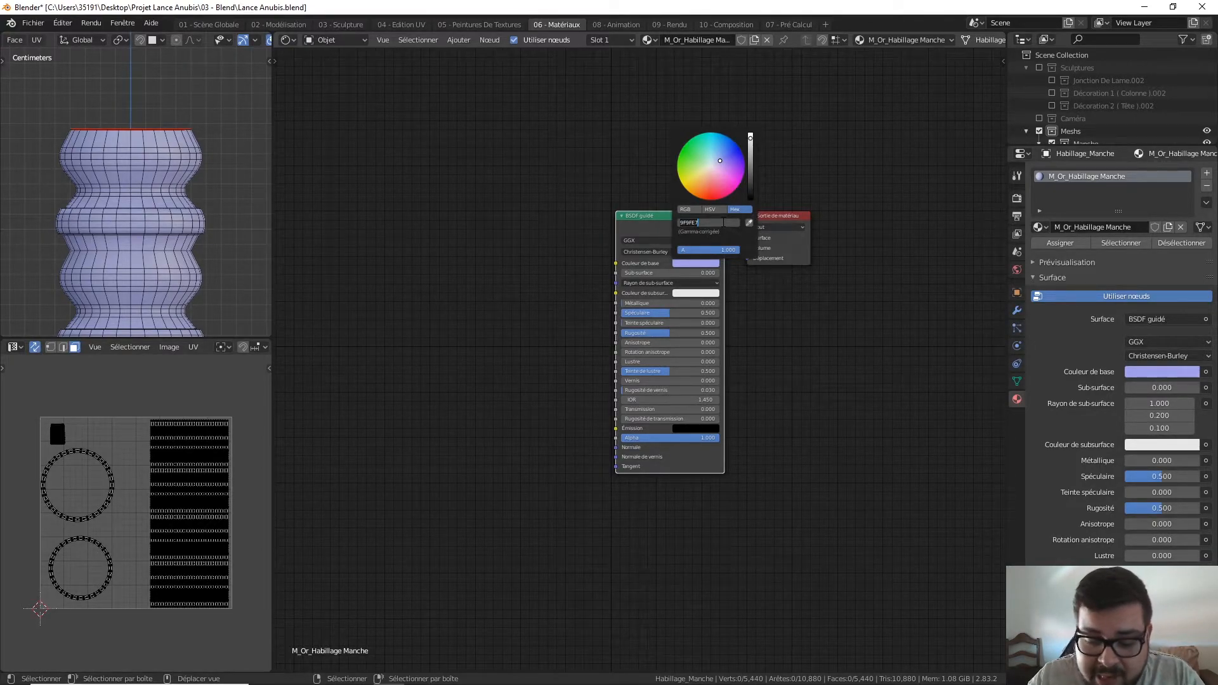
text(d)
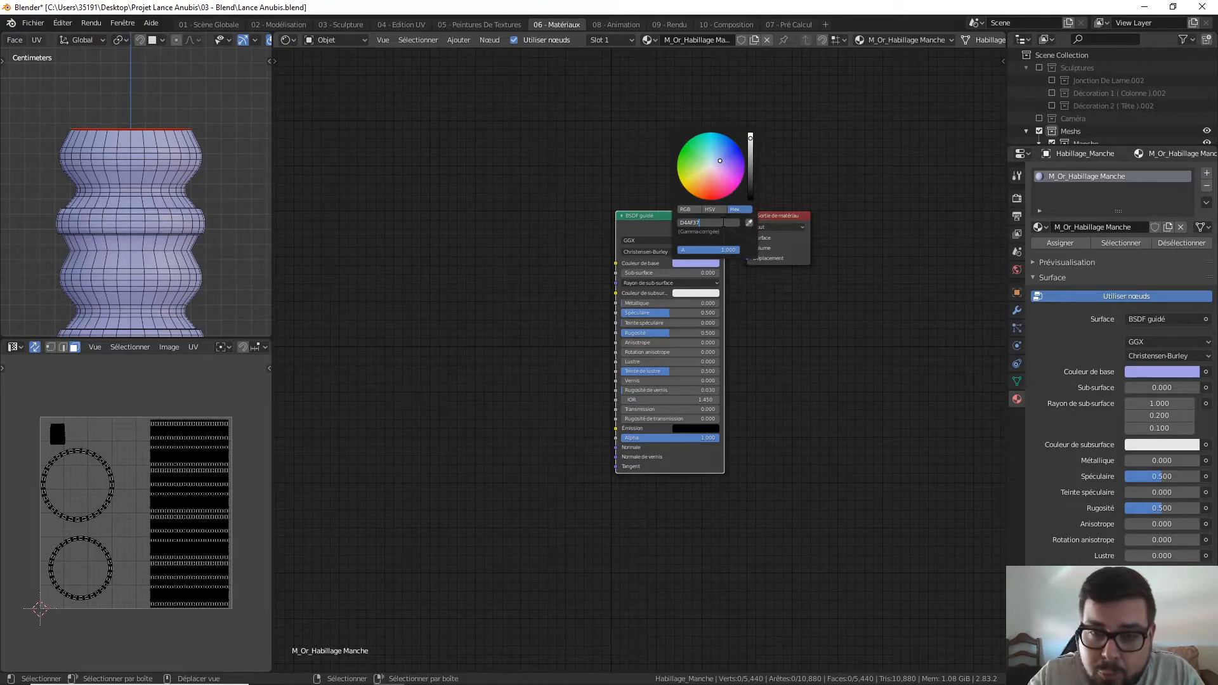
key(Return)
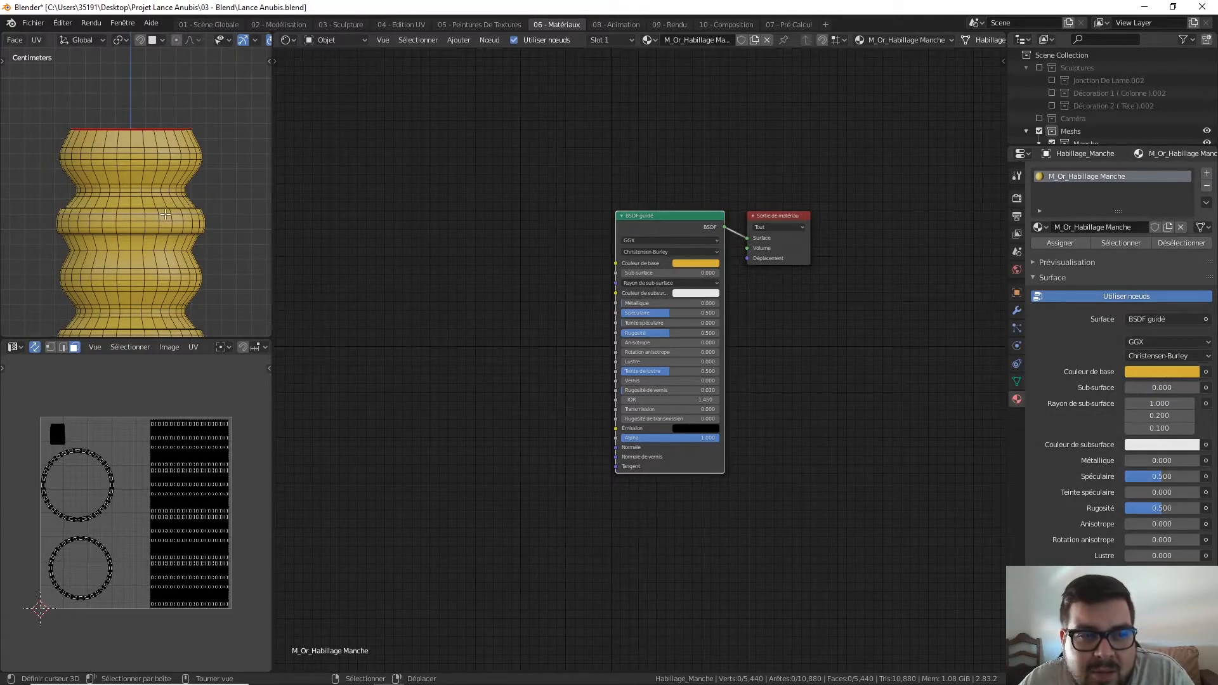
key(Tab)
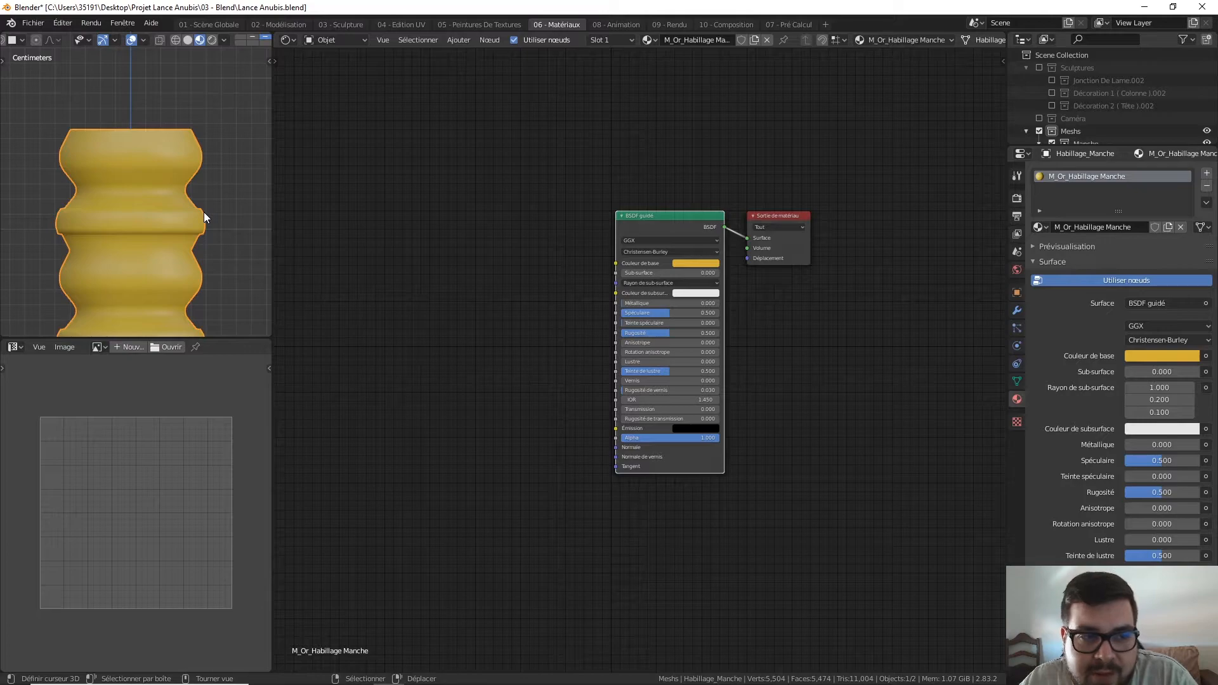
key(Tab)
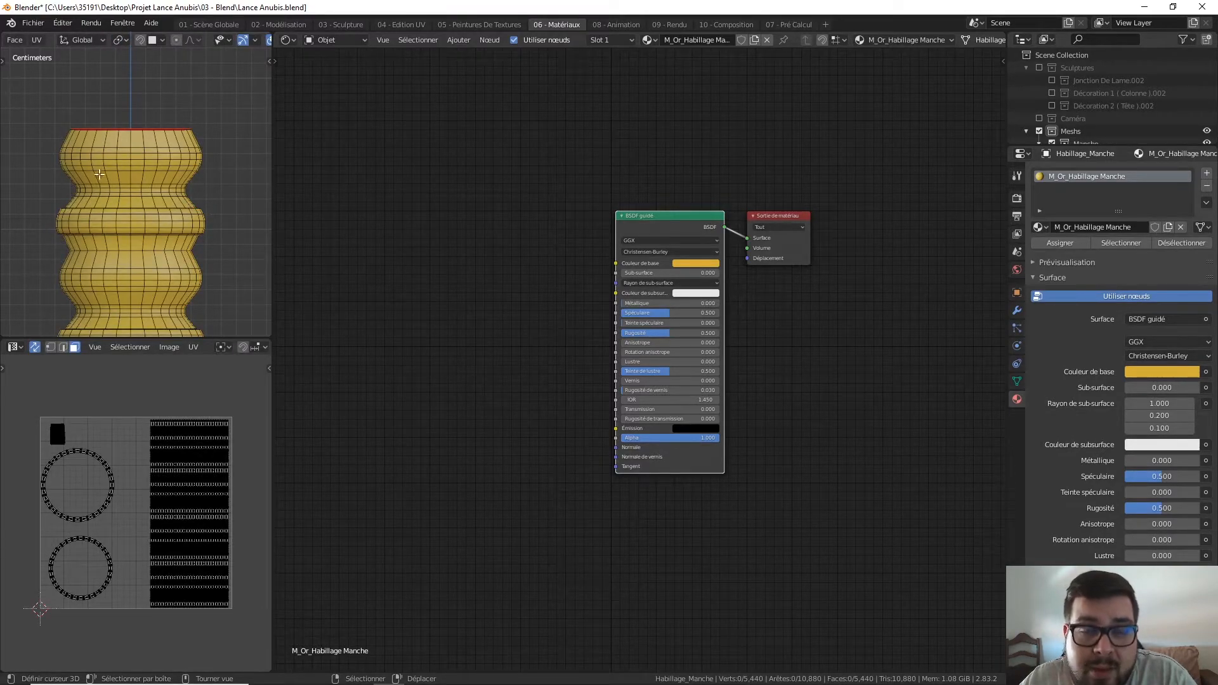
key(Tab)
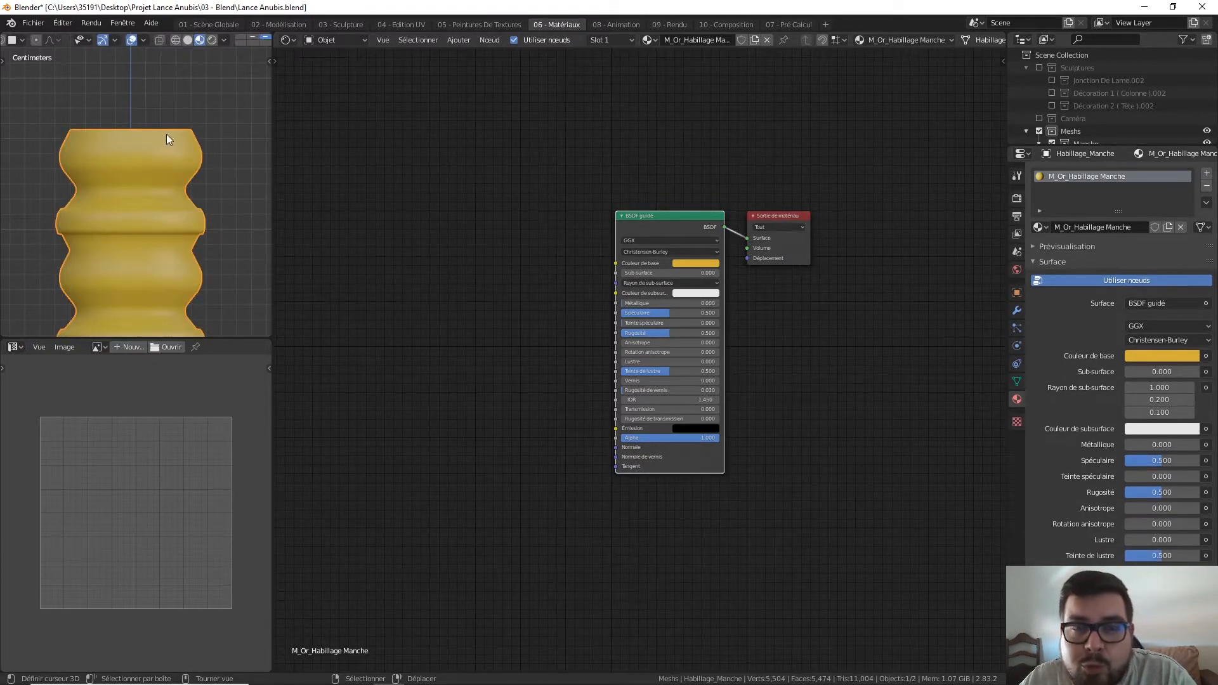
- Add a second material slot to the handle trim with a new material named M_MetalNoir_Habillage Manche
click(1206, 174)
click(1106, 254)
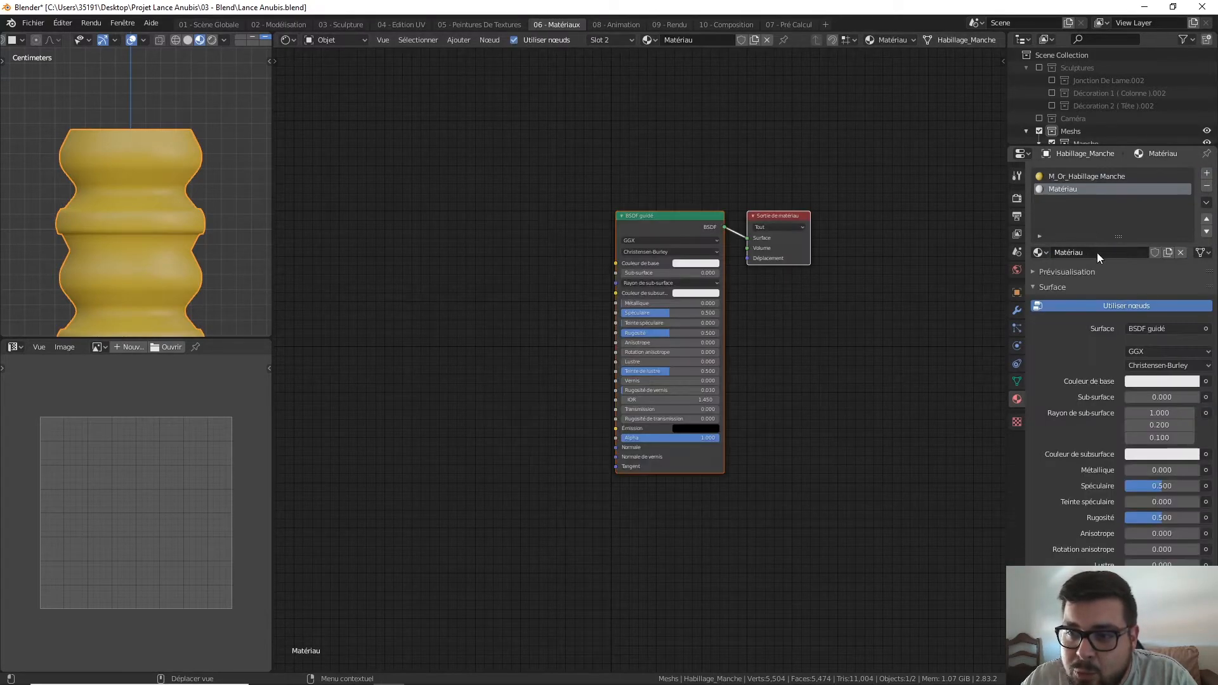
double_click(1096, 252)
key(BackSpace)
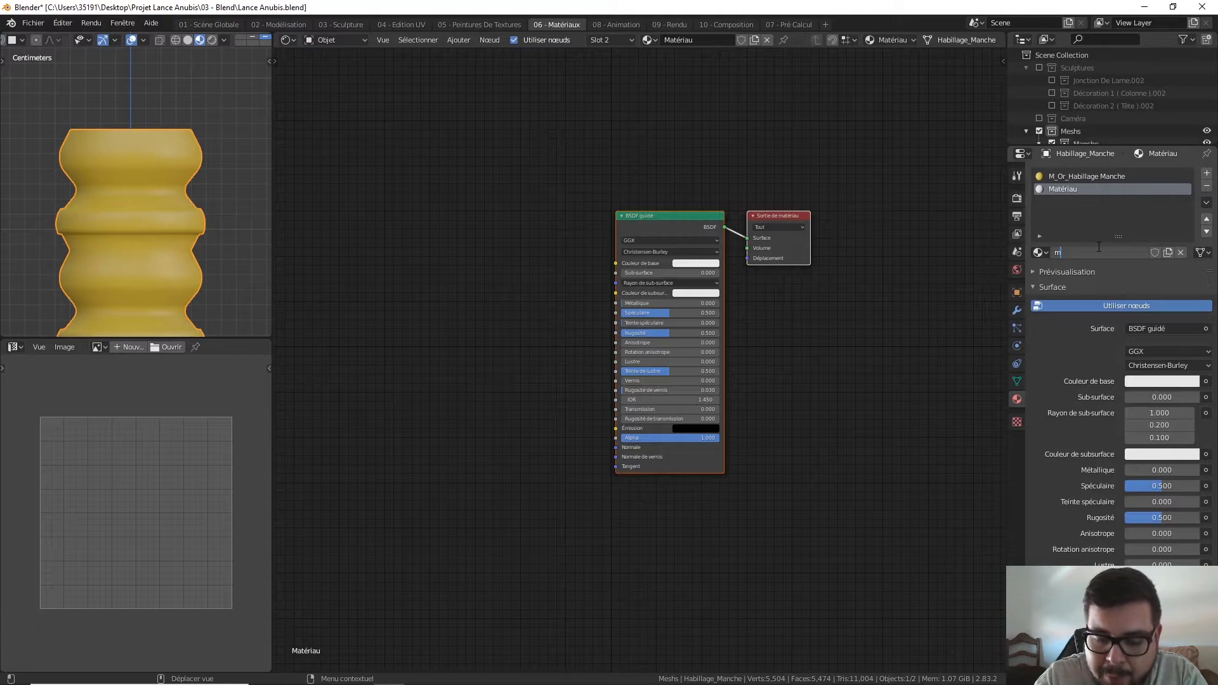
text(M)
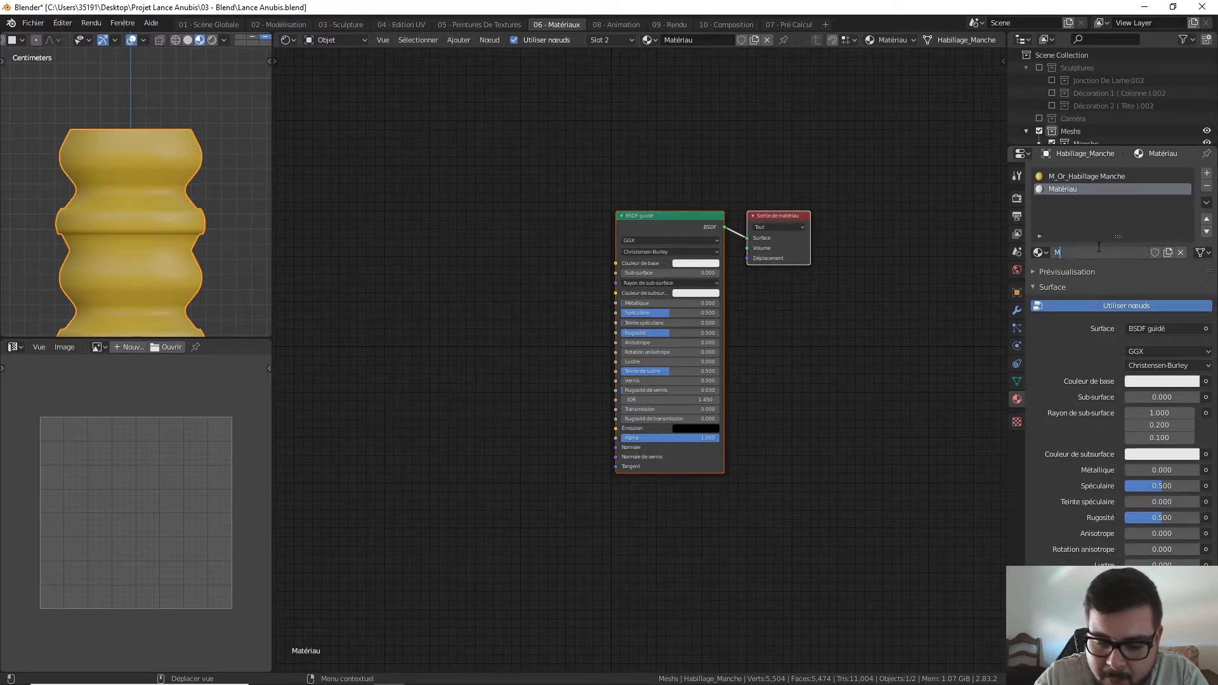
text(_Metal)
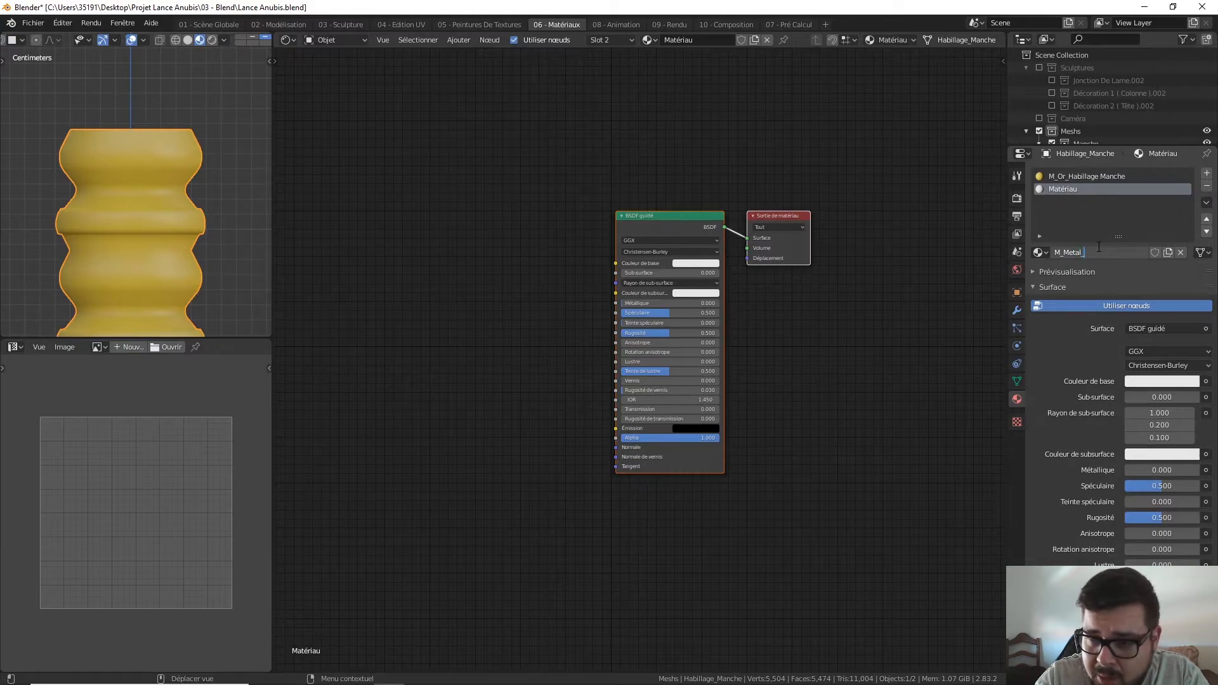
text(Noir)
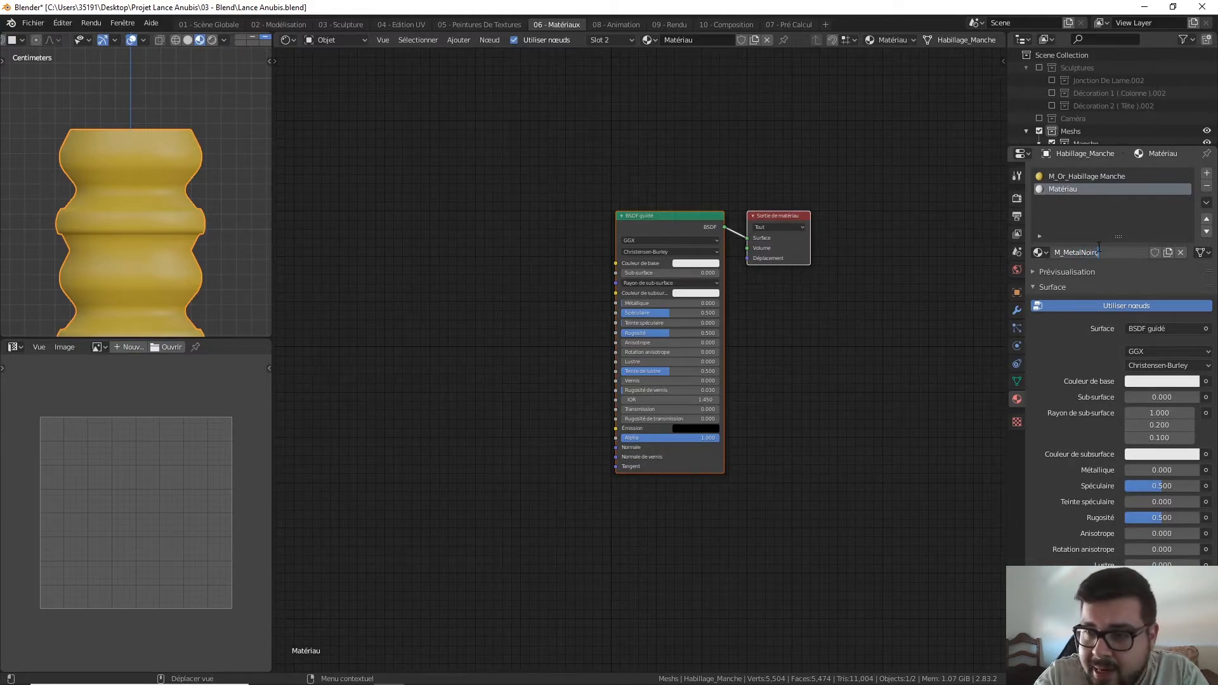
text(_Habillage Manche)
key(Return)
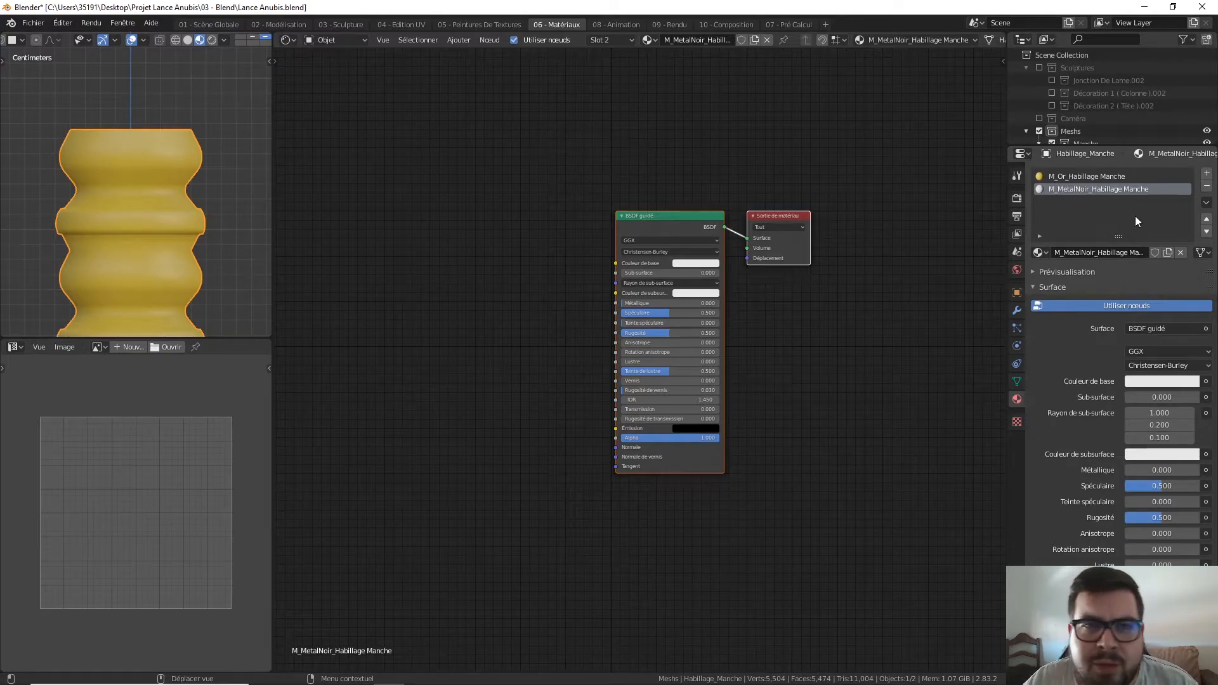
- Add a third material slot to the handle trim with a new material named M_MetalRouge_Habillage Manche
click(1206, 174)
click(1091, 253)
click(1094, 252)
text(M_Metal)
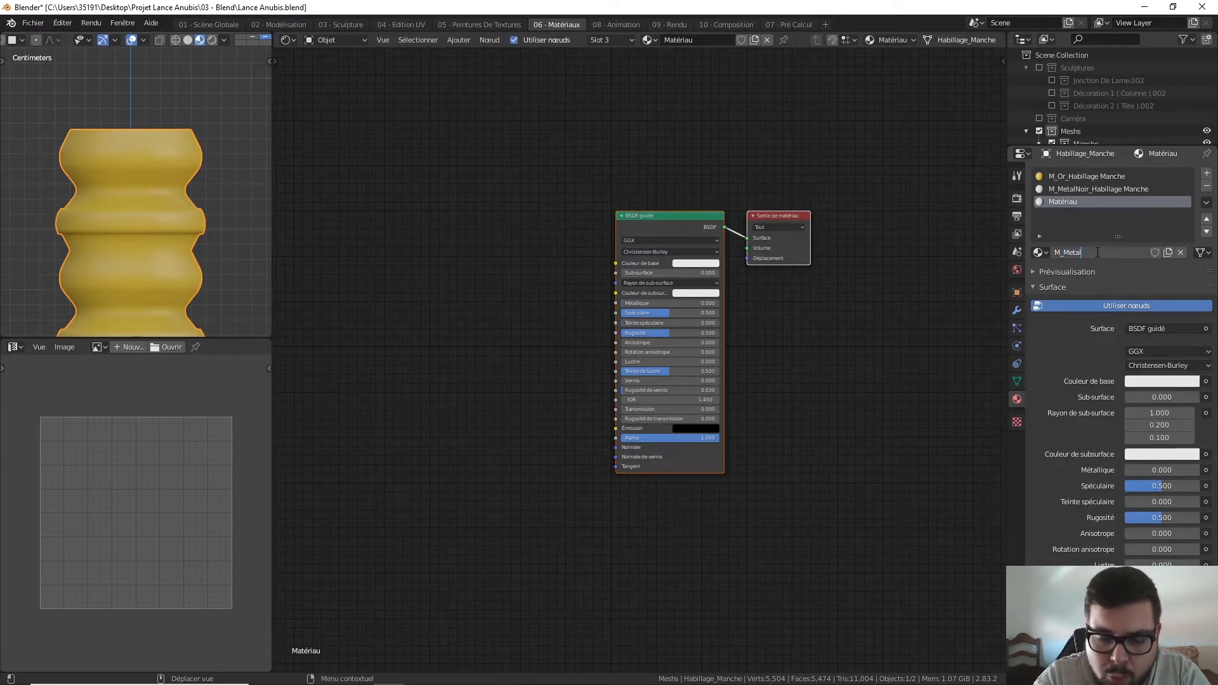
text(Rouge)
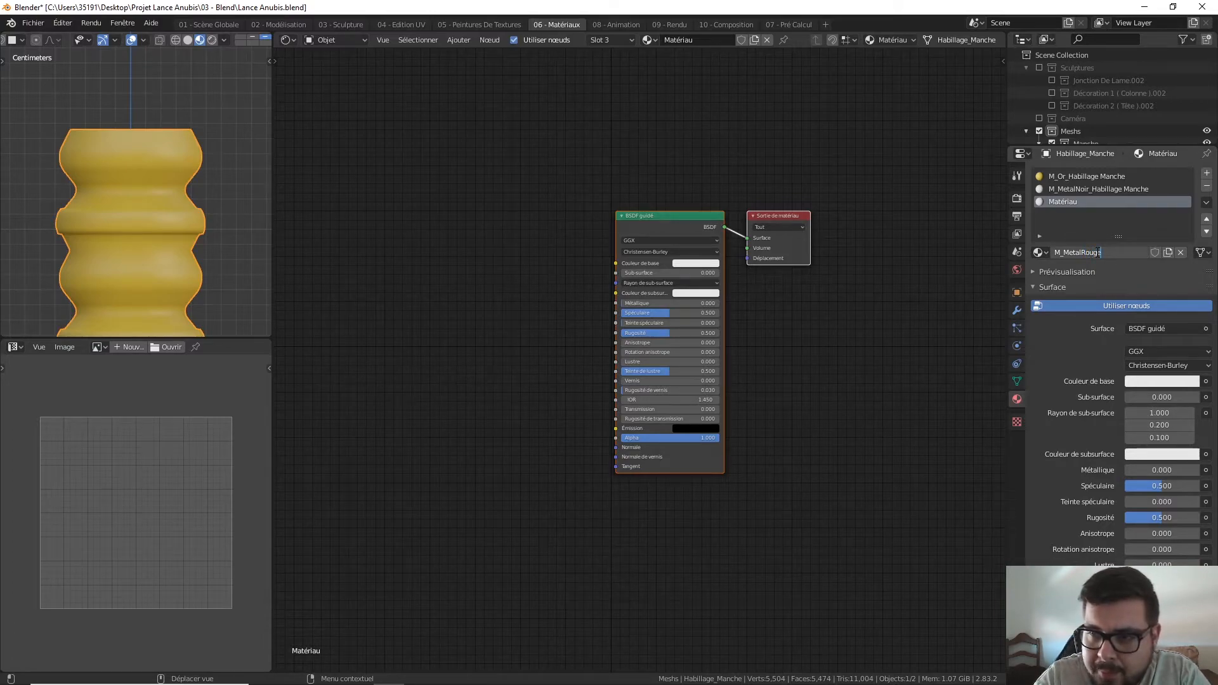
text(_)
text(Hab)
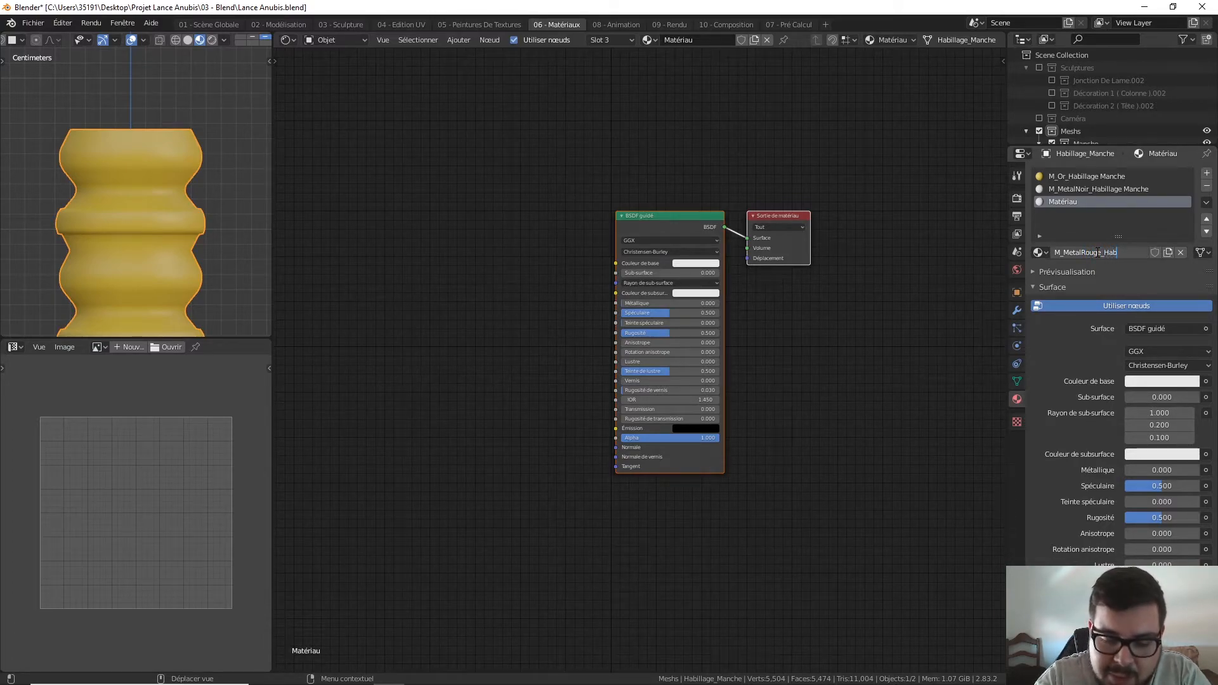
text(illage Manche)
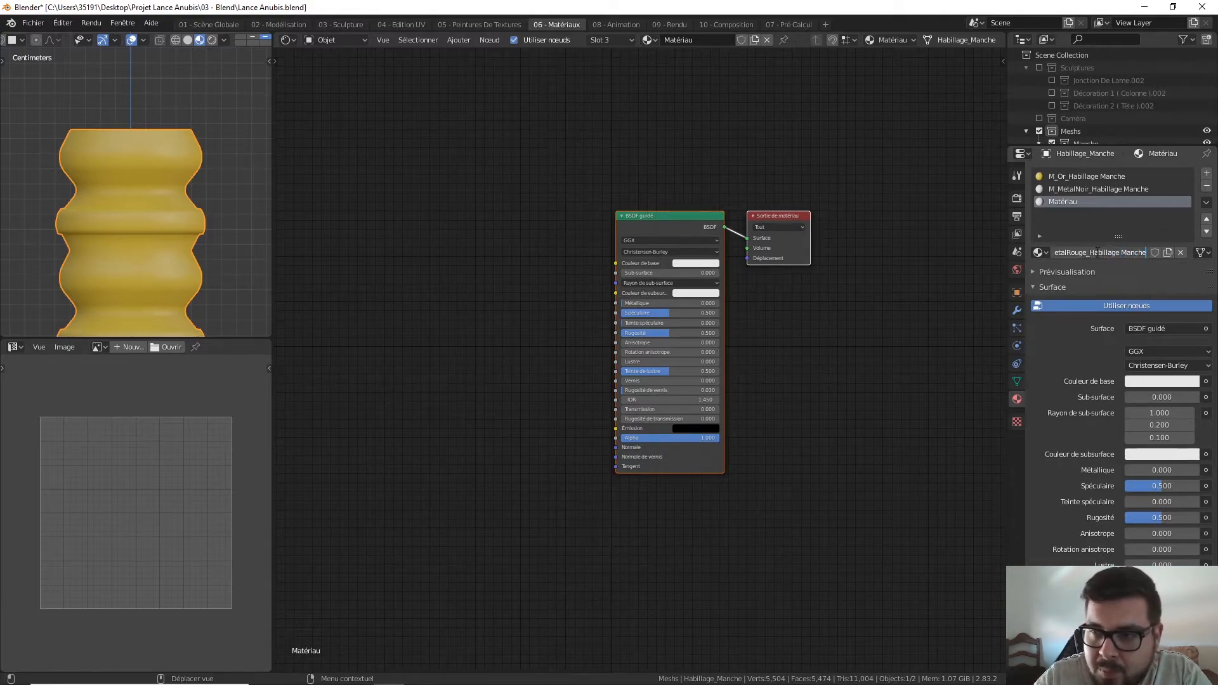
key(Return)
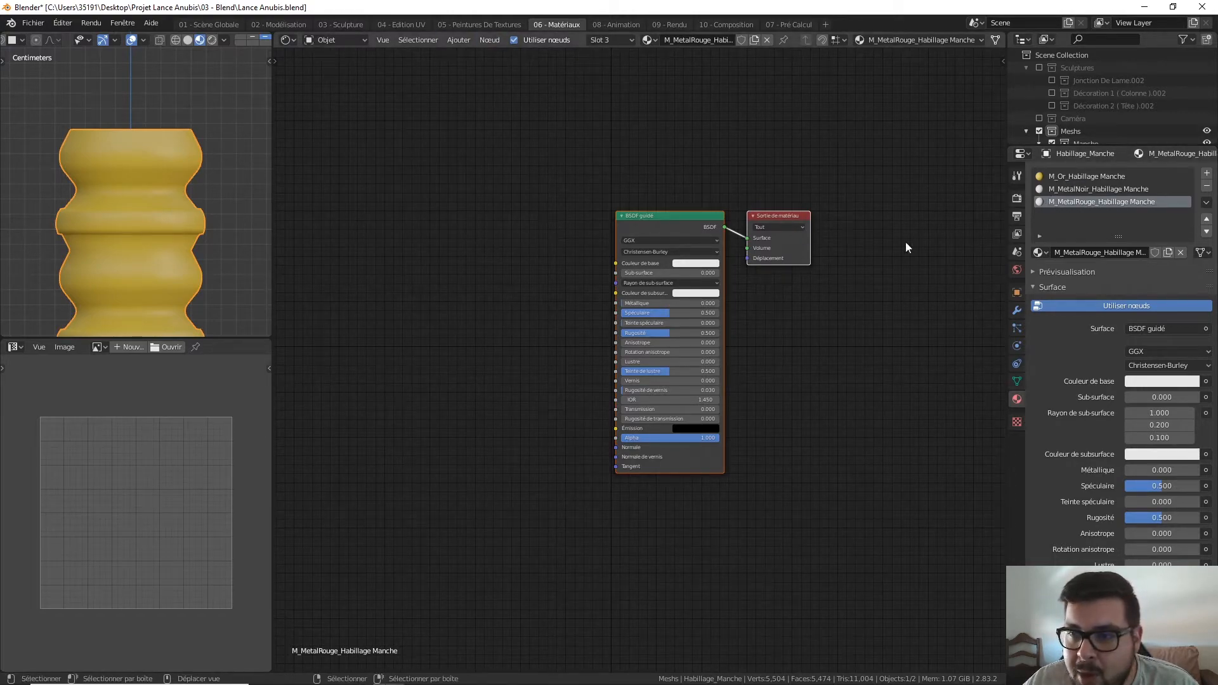
- Assign M_MetalNoir_Habillage Manche to all faces of the handle trim in Edit Mode, returning to Object Mode
click(1080, 188)
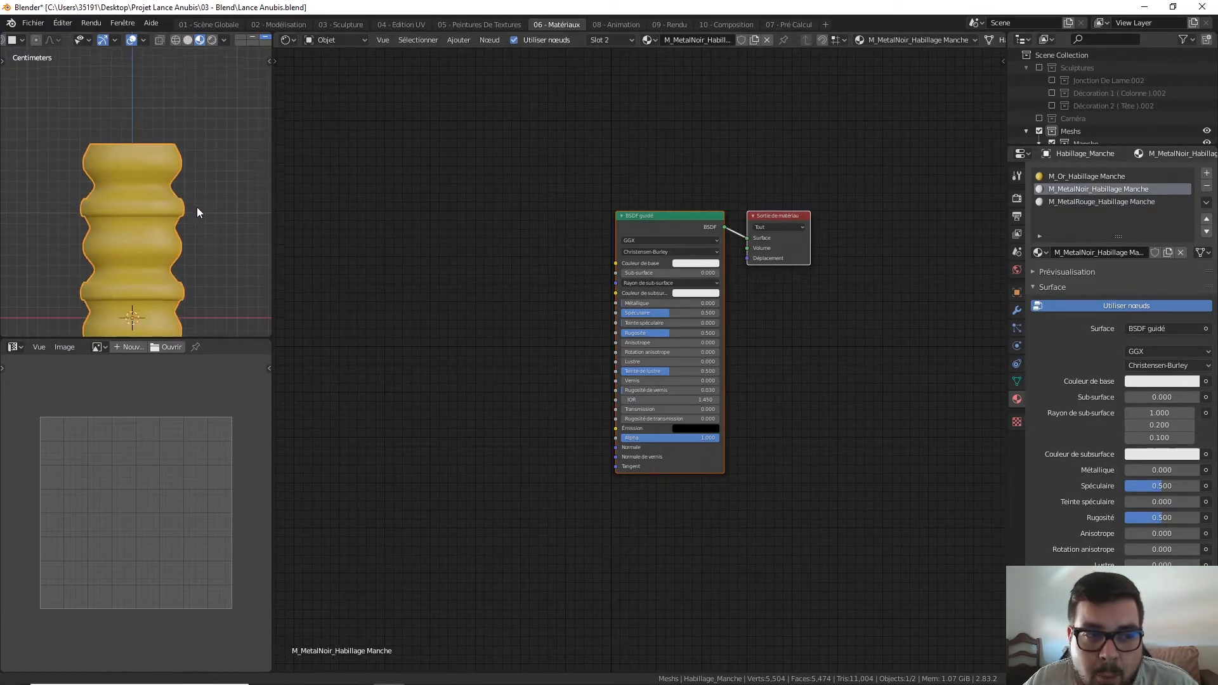
scroll(199, 185, down, 3)
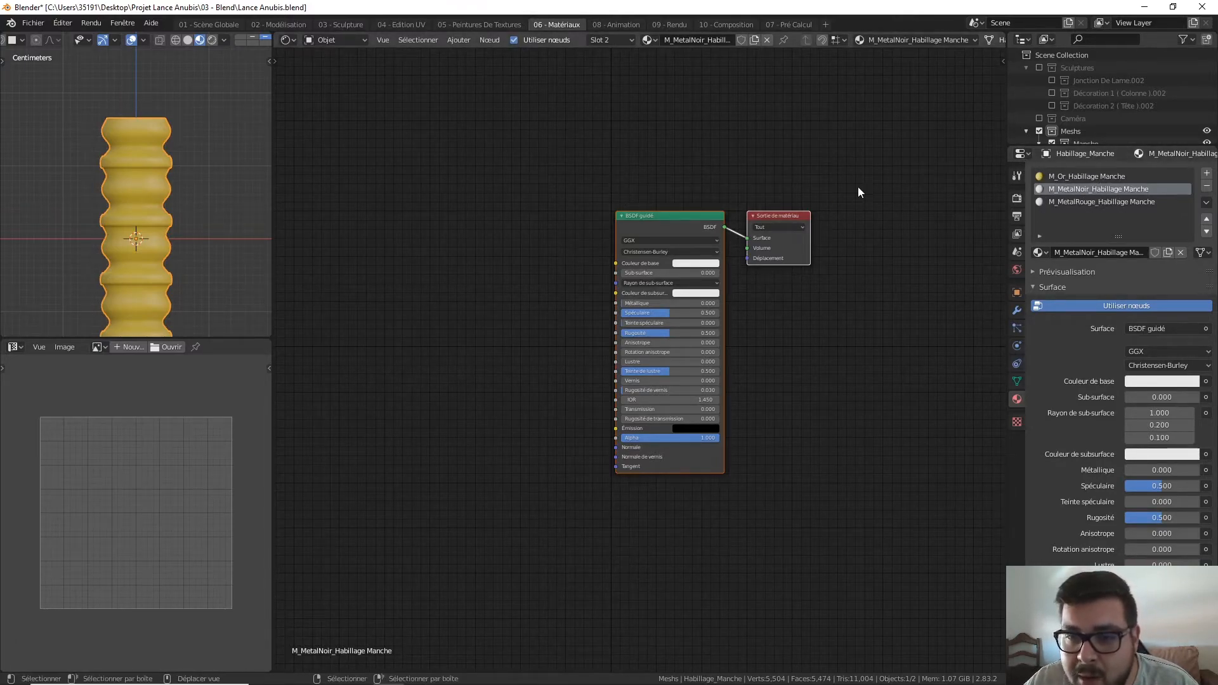
key(Tab)
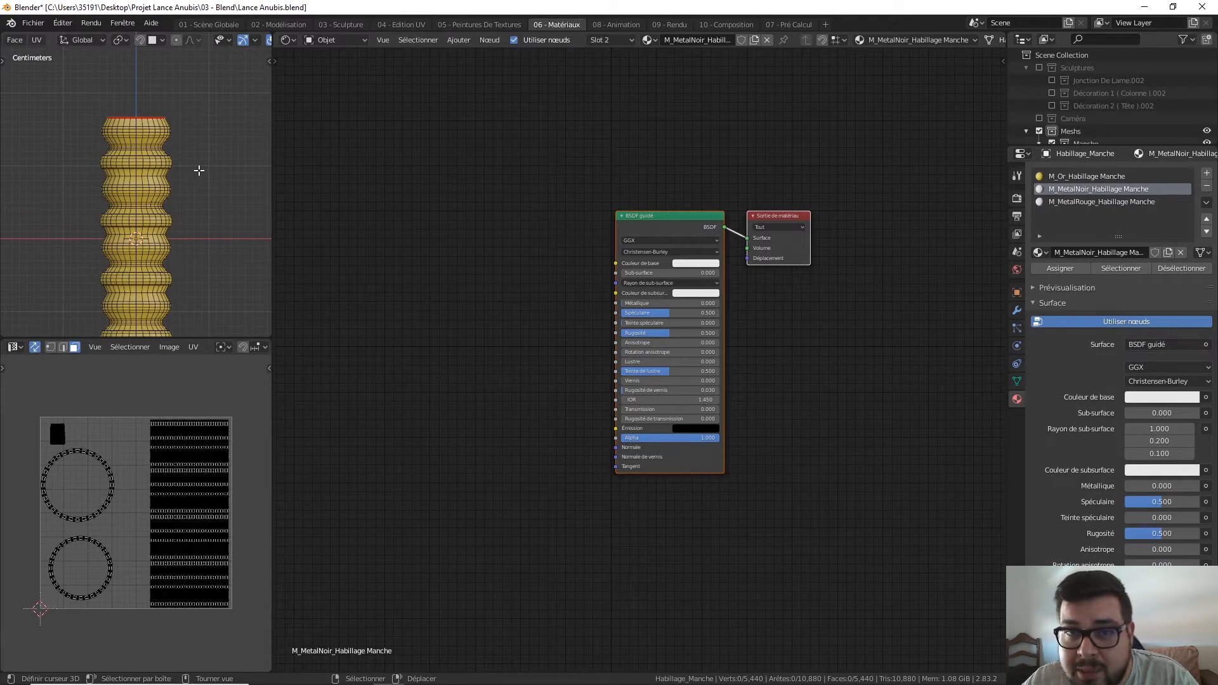
key(a)
click(204, 105)
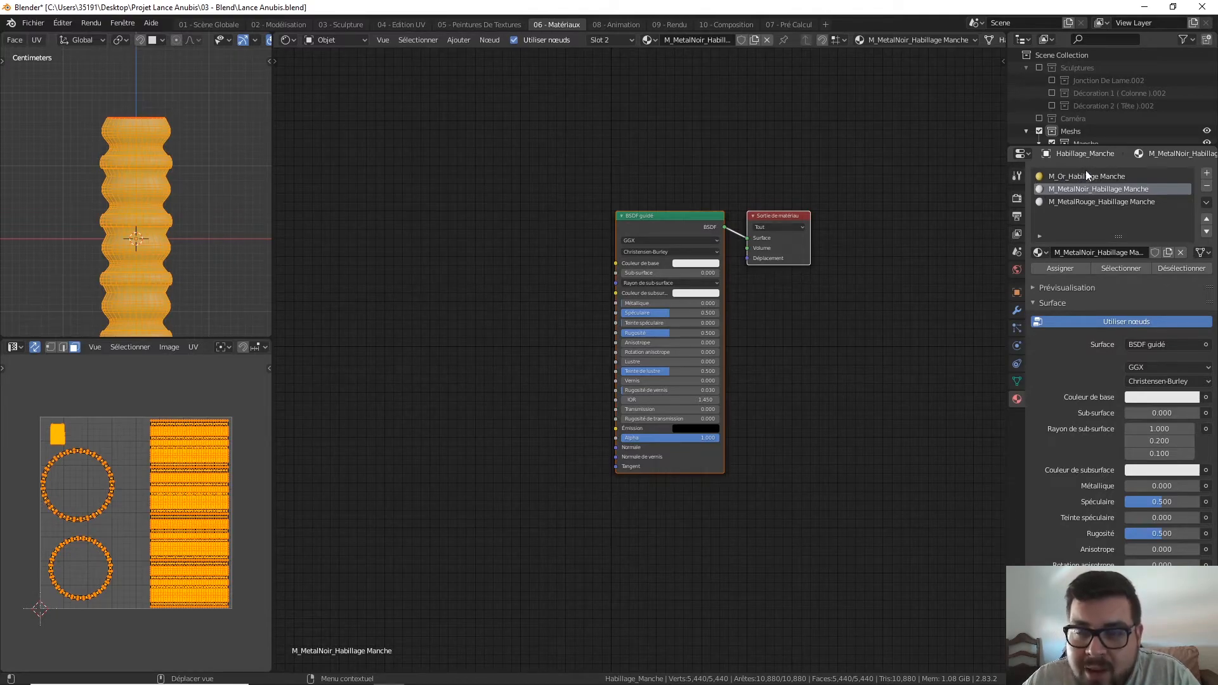
click(1068, 265)
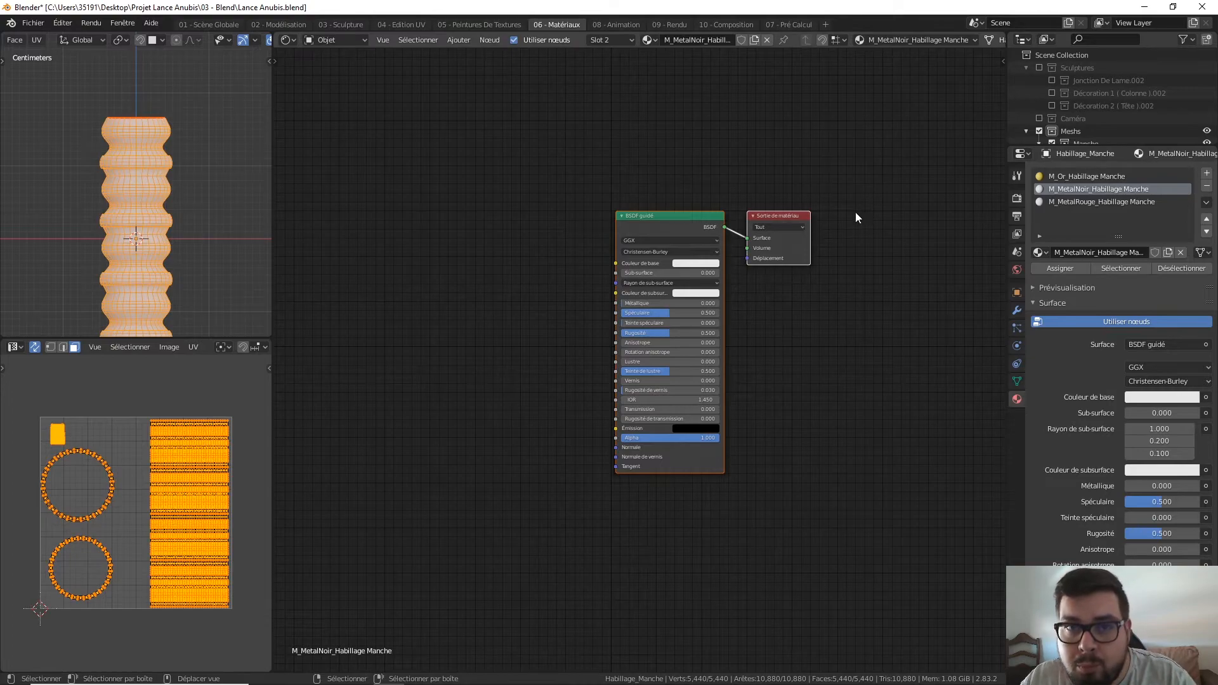
key(Tab)
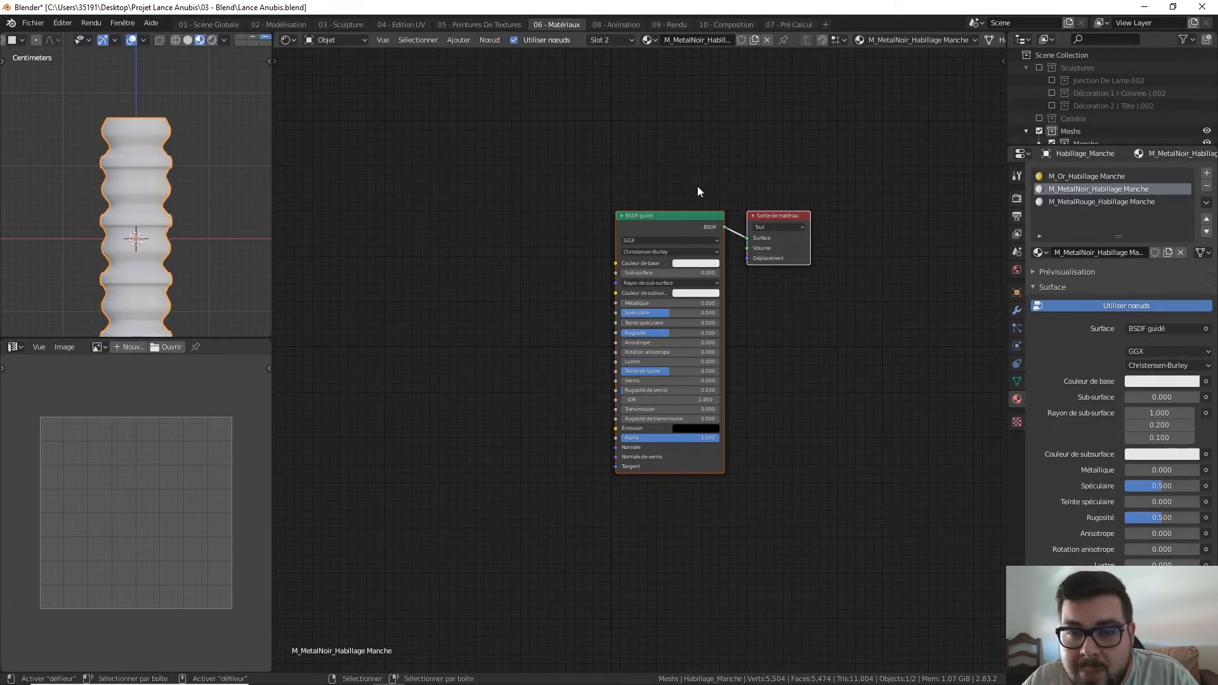
- Darken the black metal material's base colour to an HSV value of 0.1
click(693, 262)
drag(750, 173, 750, 196)
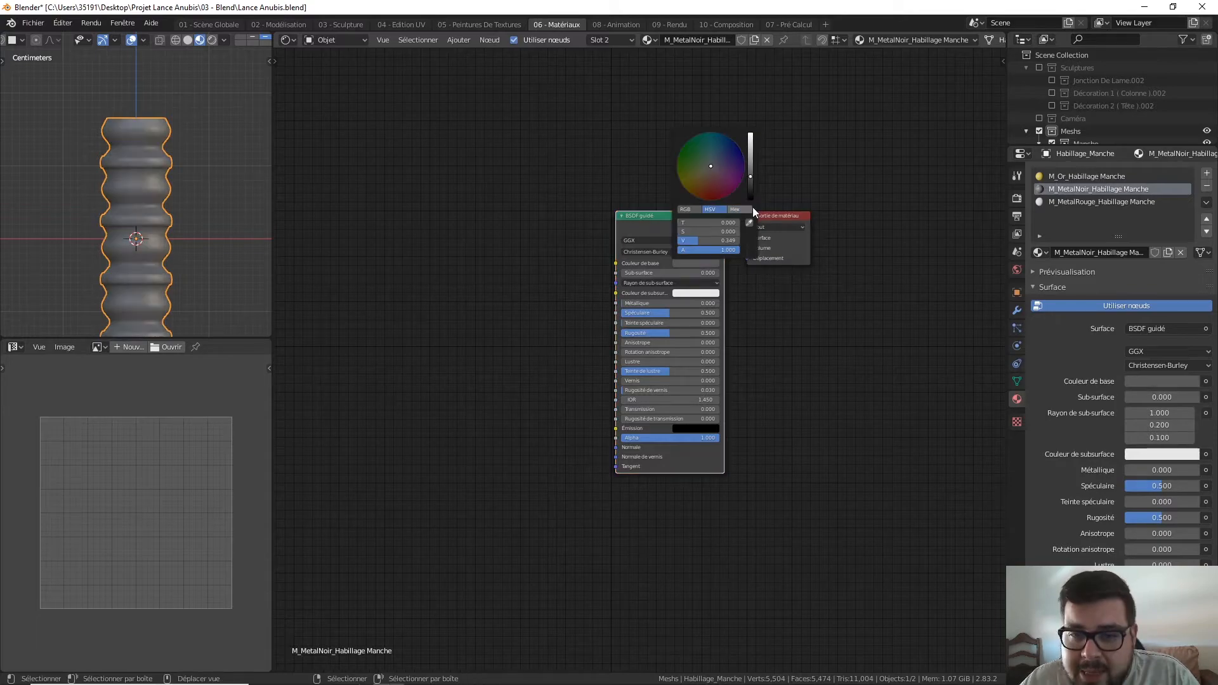
click(713, 241)
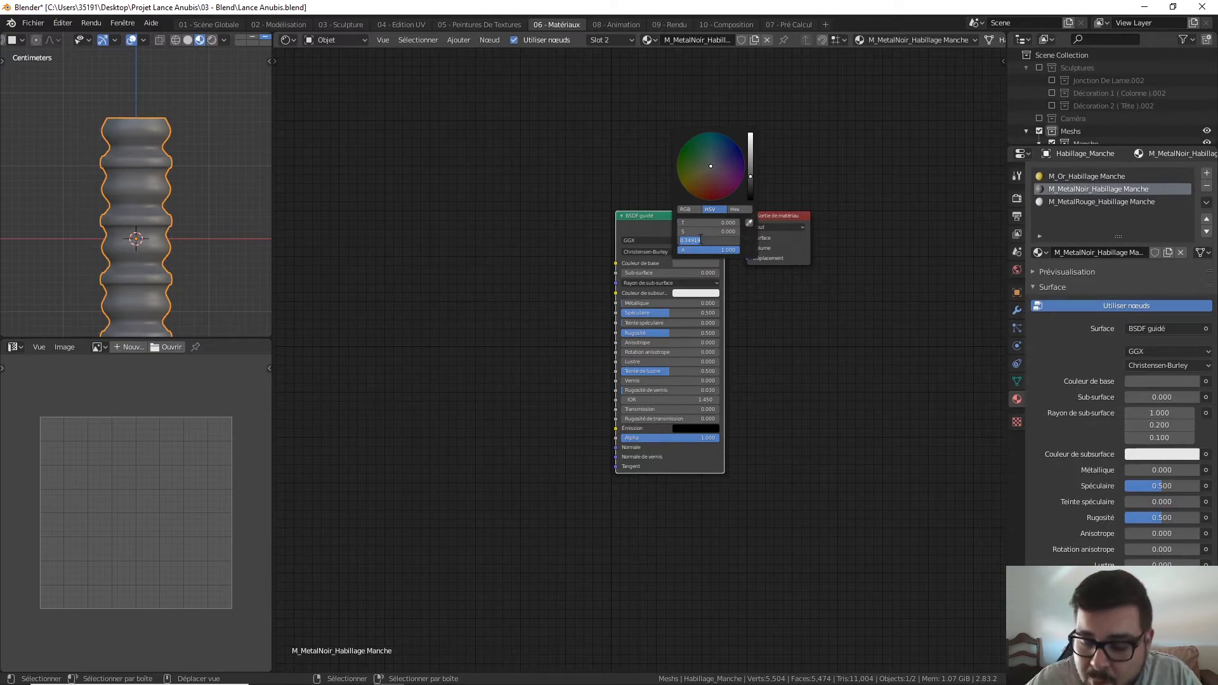
text(0.1)
key(Return)
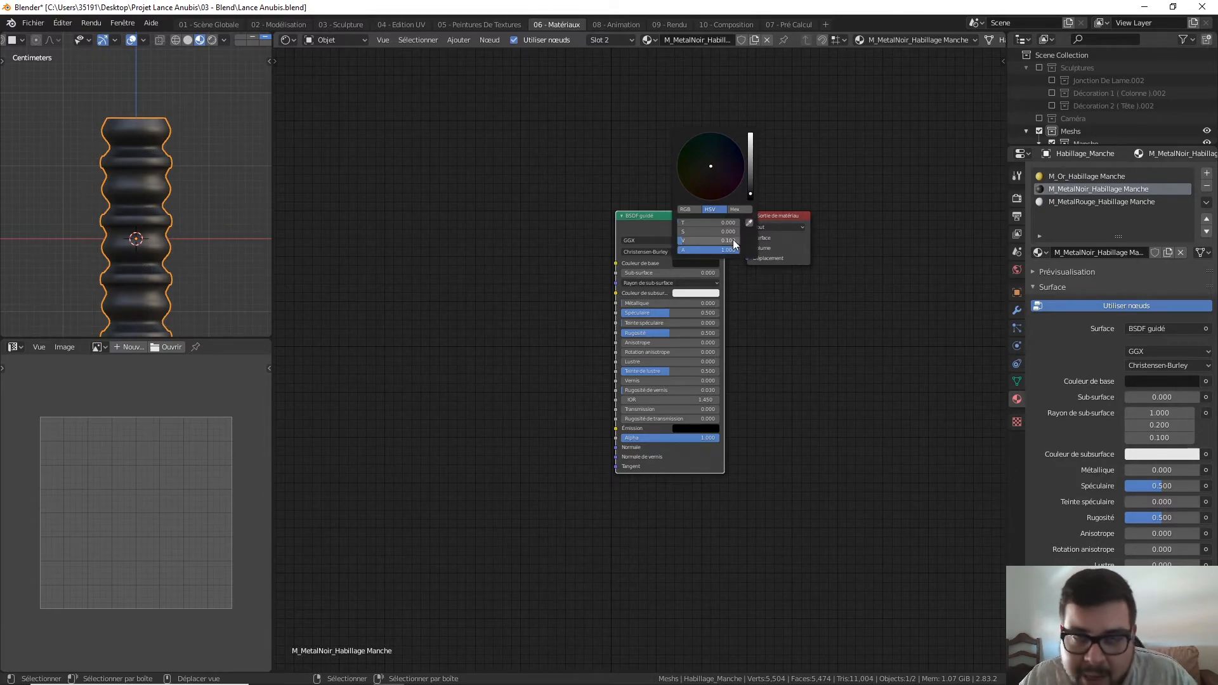
- Give M_MetalRouge_Habillage Manche a fully saturated dark red base colour with an HSV value of about 0.5
click(1099, 201)
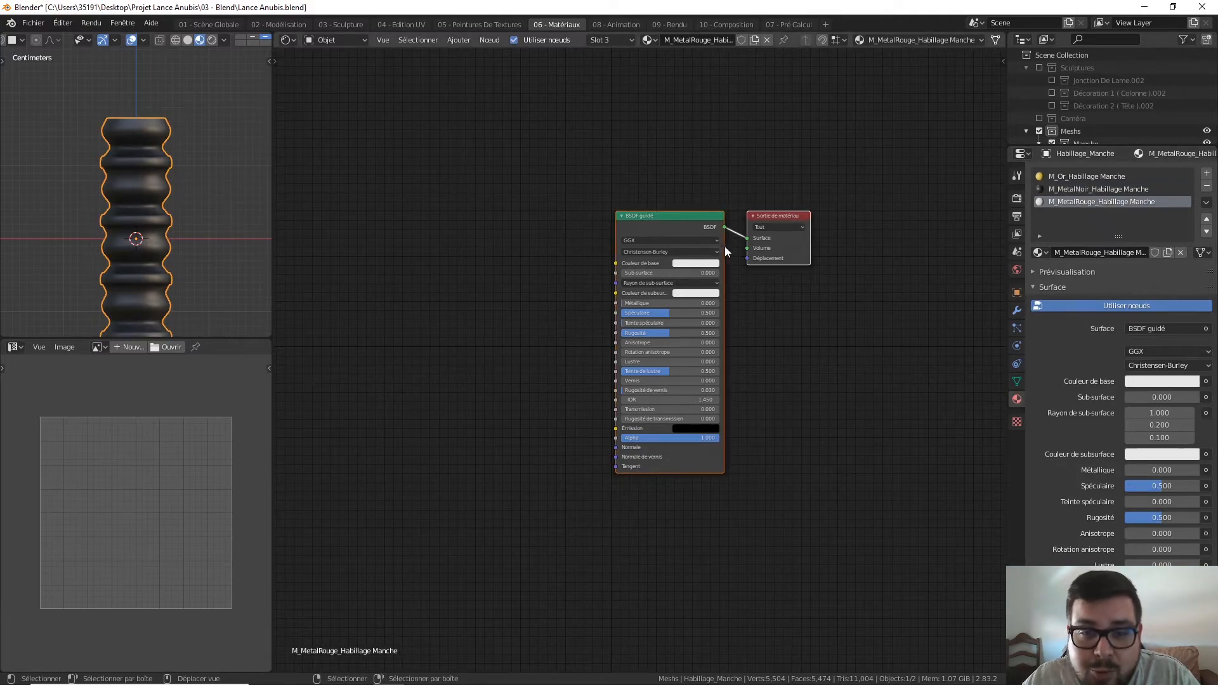
click(701, 263)
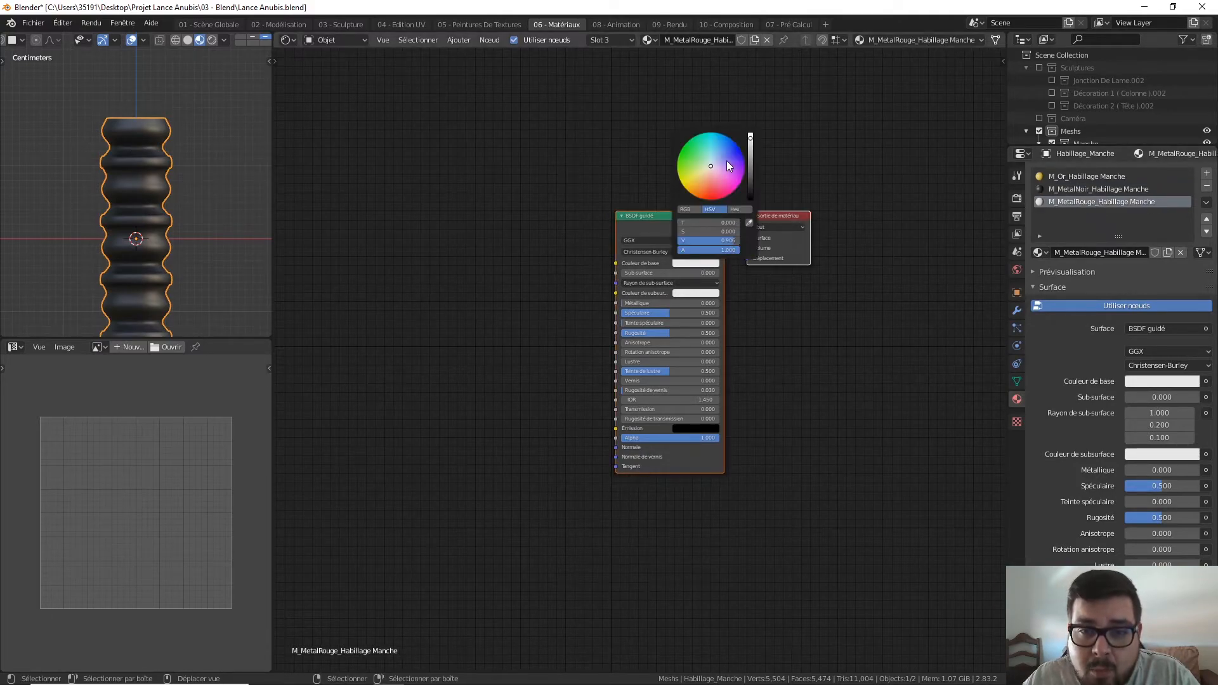
drag(711, 169, 710, 200)
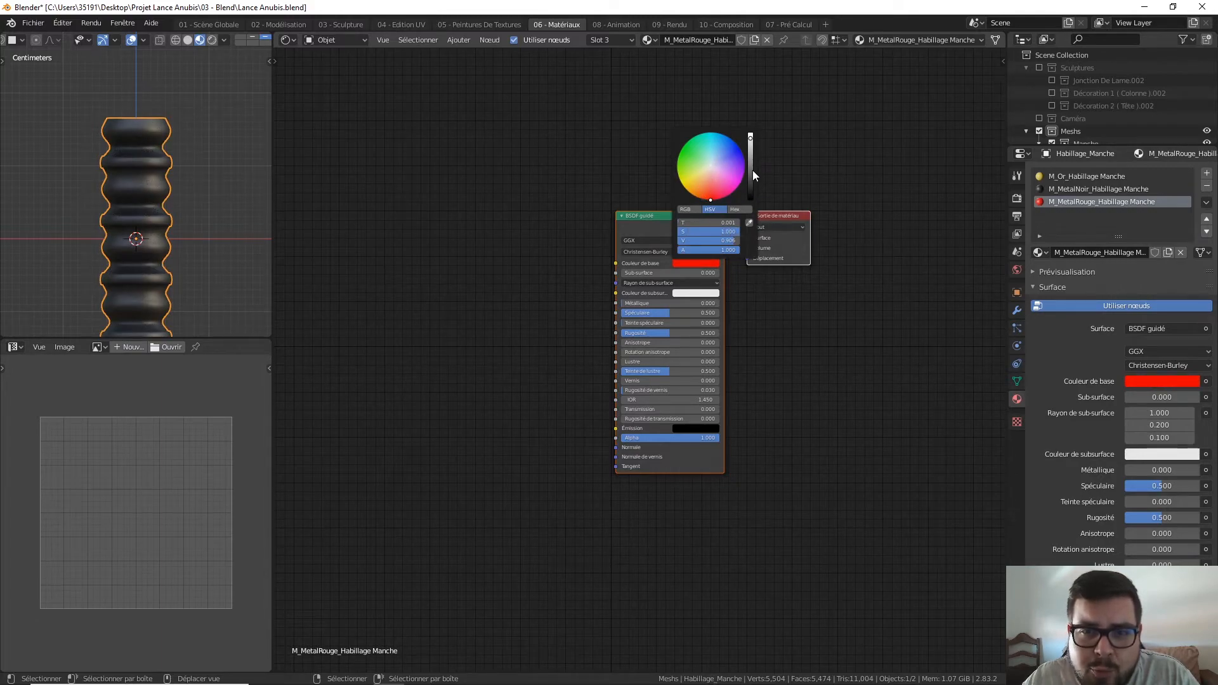
click(752, 147)
drag(751, 144, 750, 160)
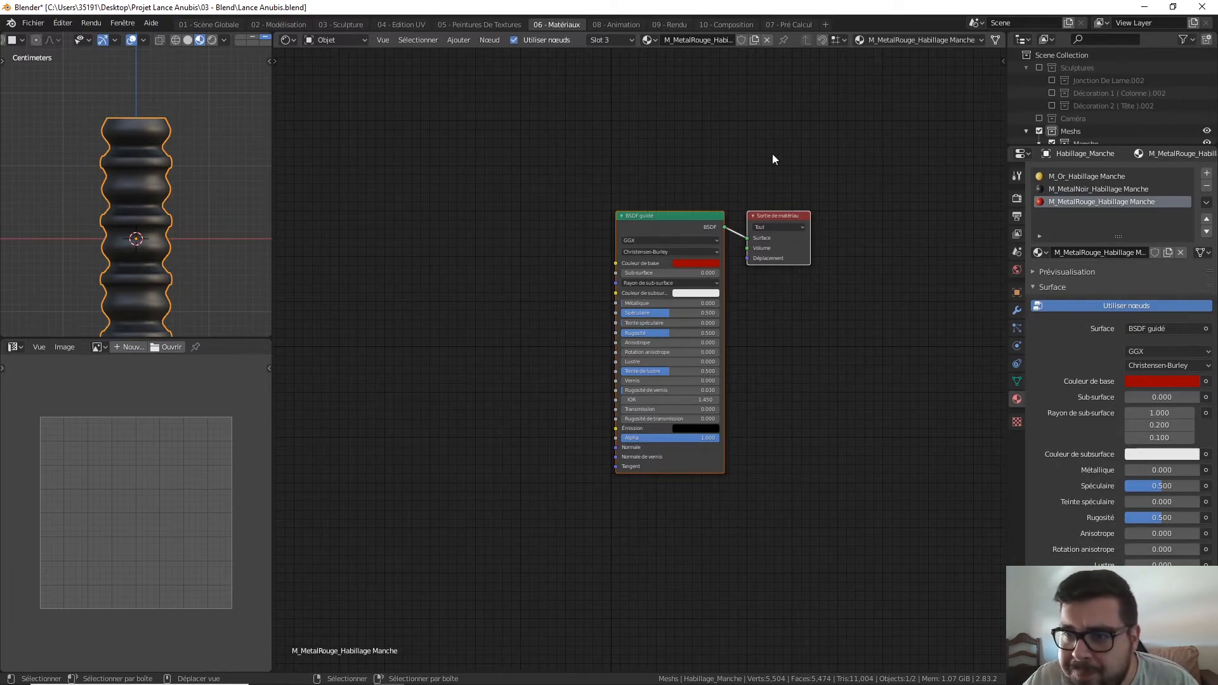
click(705, 263)
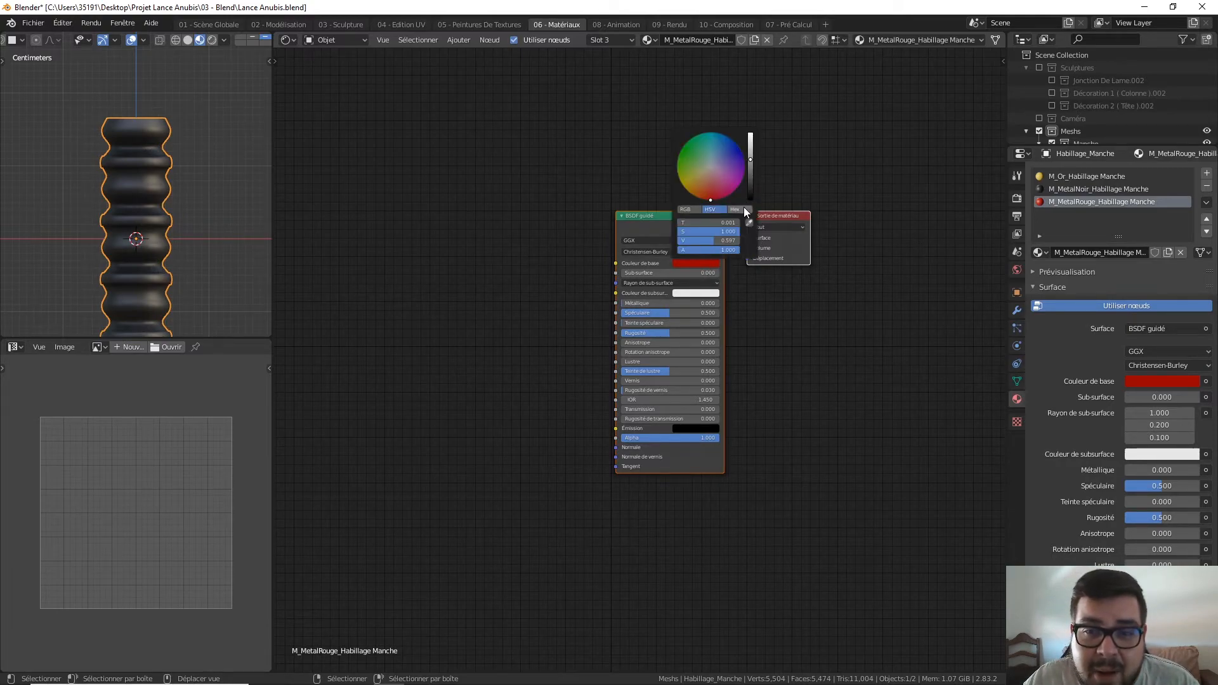
click(743, 209)
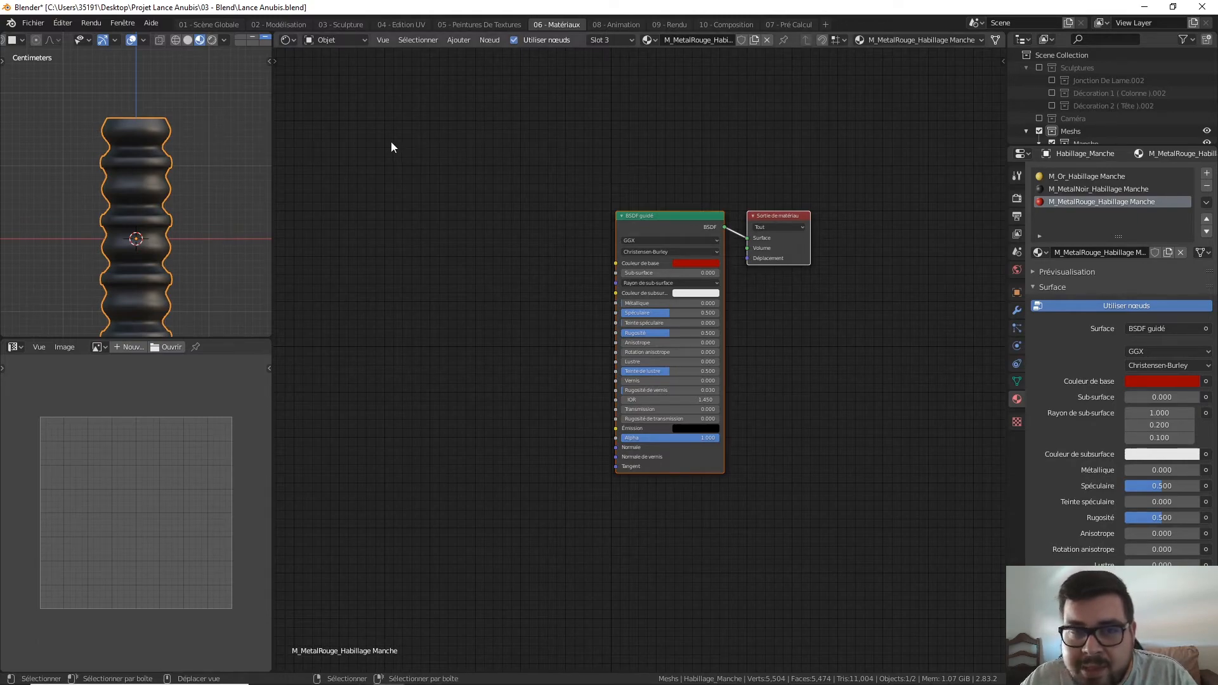
- Enter Edit Mode on the handle trim, enable X-ray display and clear the face selection
key(Tab)
key(a)
click(181, 121)
scroll(177, 164, up, 4)
shift+middle_drag(166, 109, 156, 216)
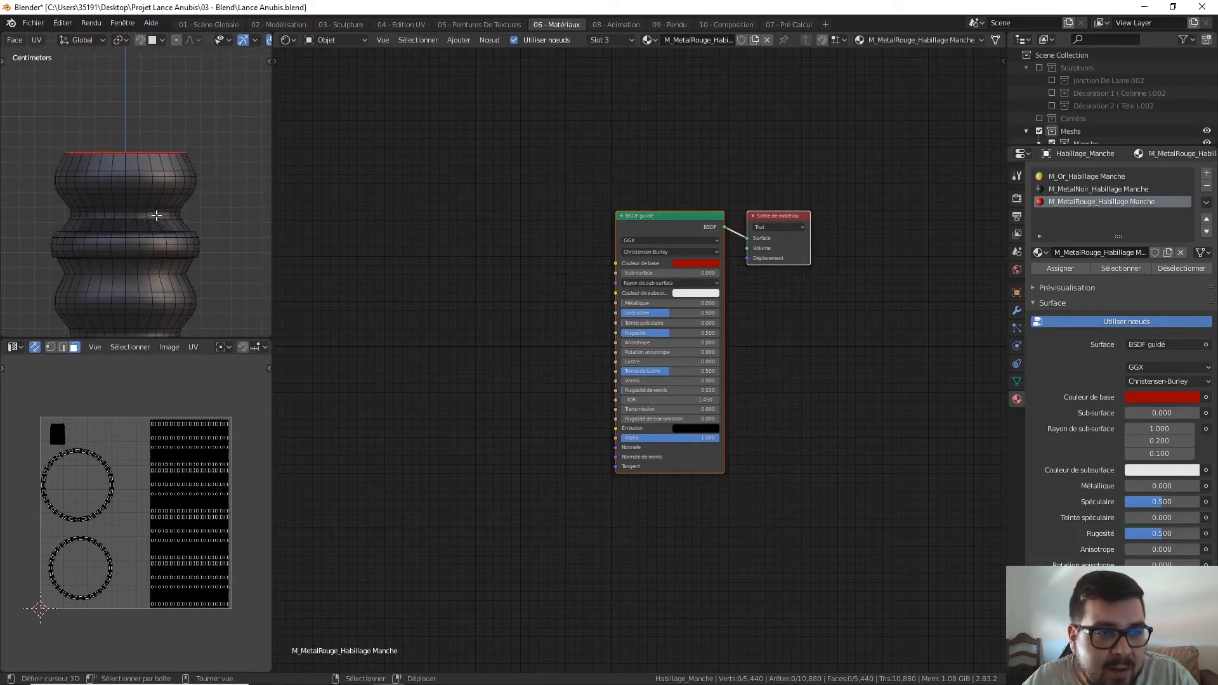
scroll(156, 215, up, 1)
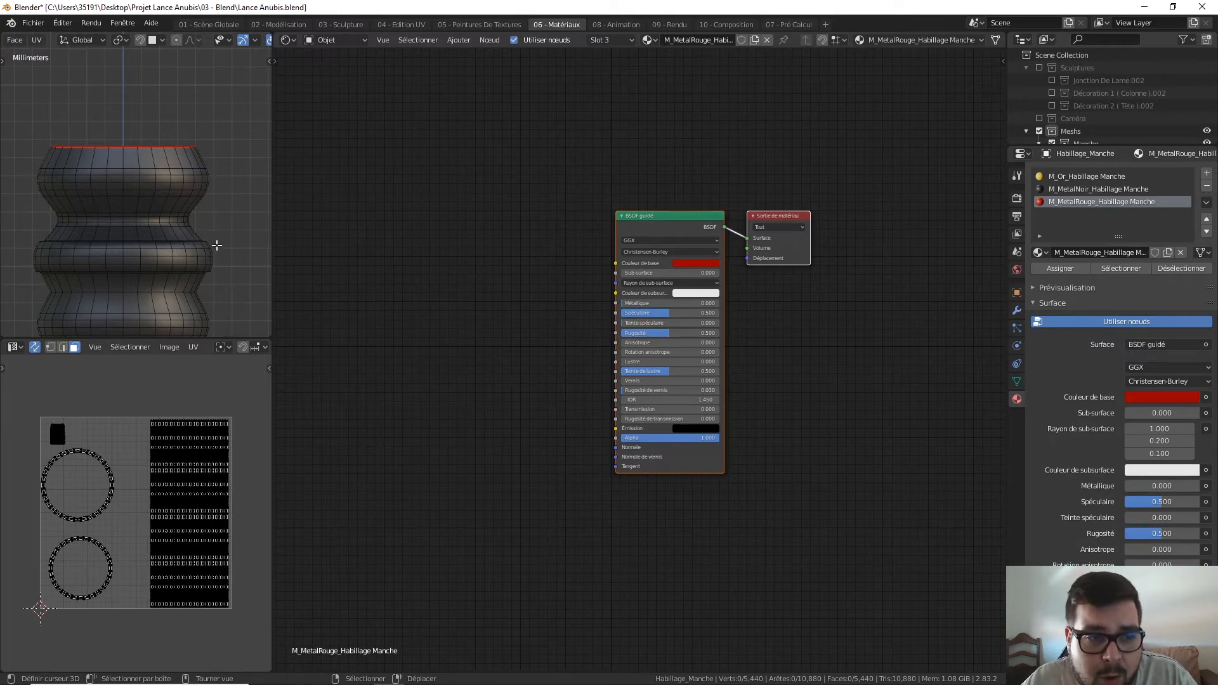
shift+middle_drag(218, 245, 223, 239)
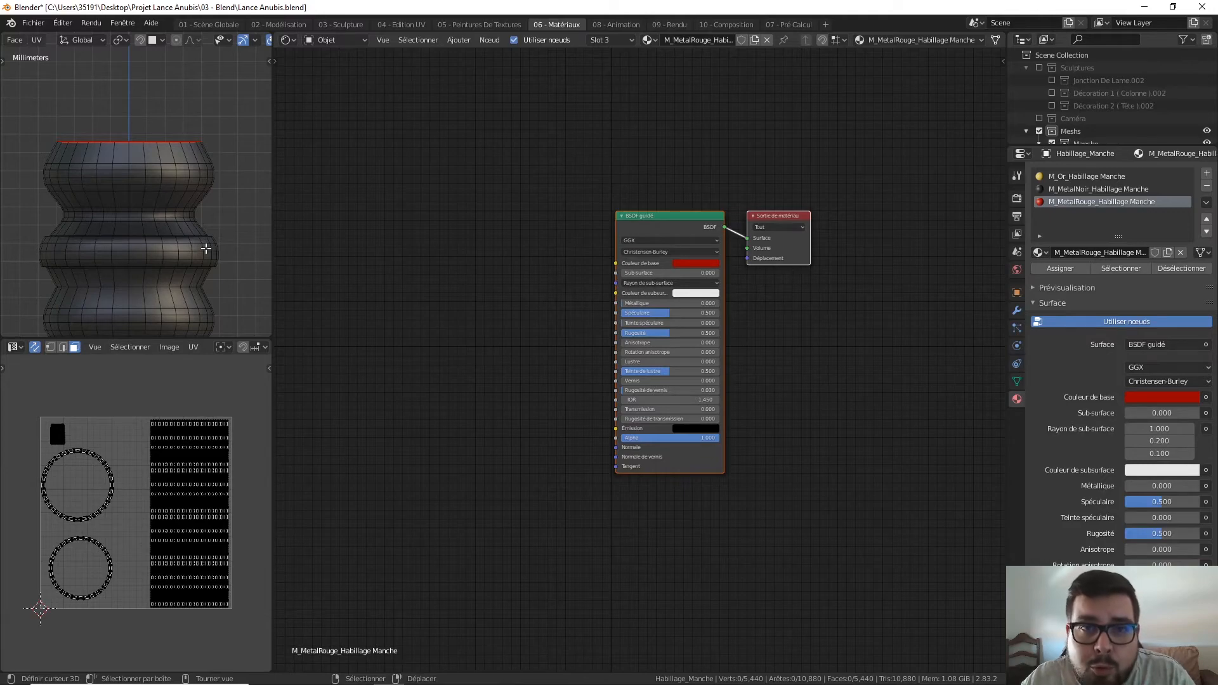
scroll(156, 46, right, 4)
scroll(156, 46, right, 2)
click(185, 40)
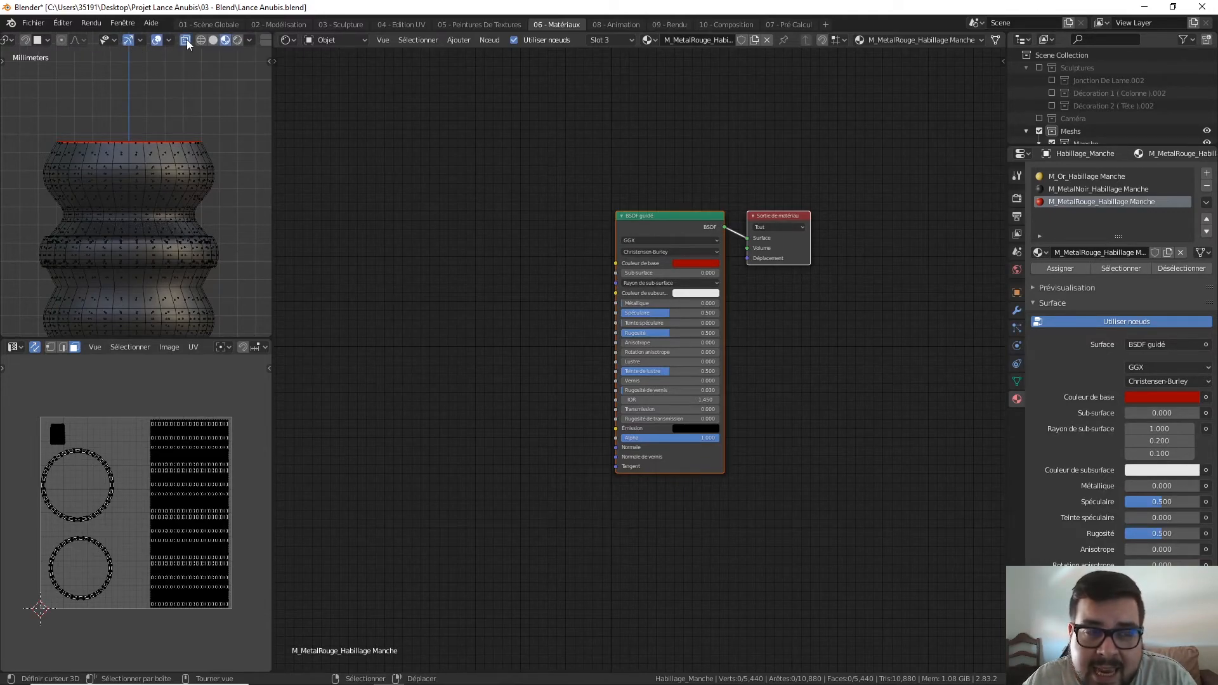
key(a)
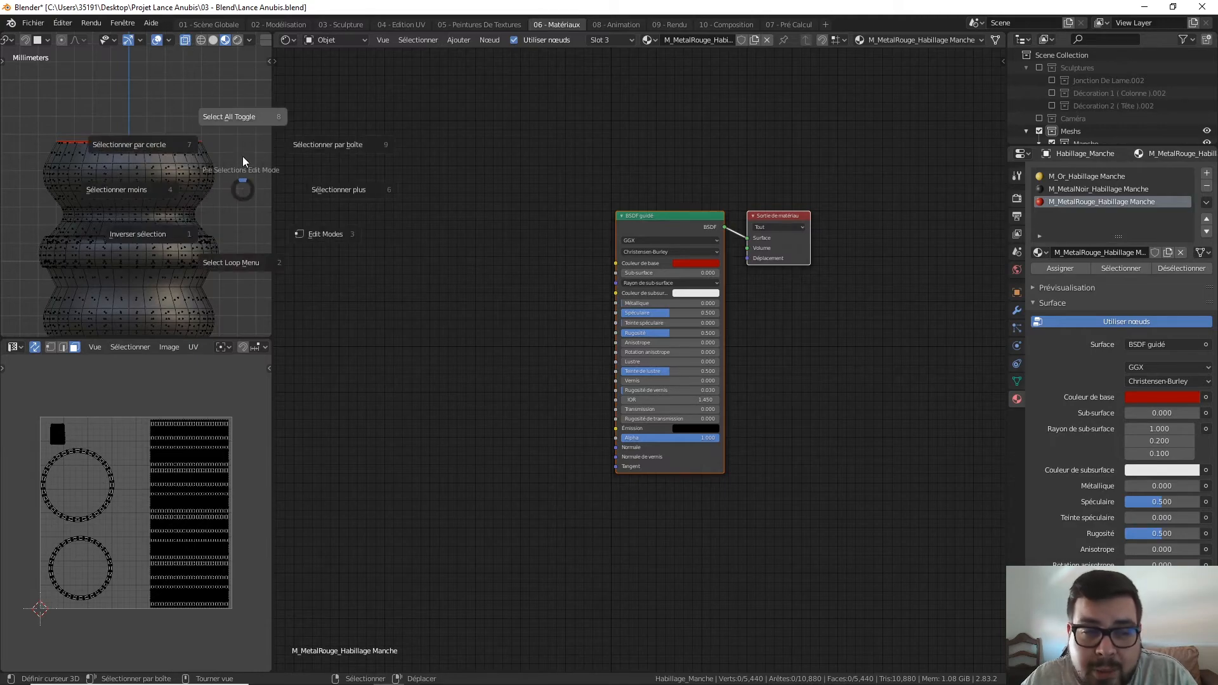
click(242, 162)
key(a)
click(236, 182)
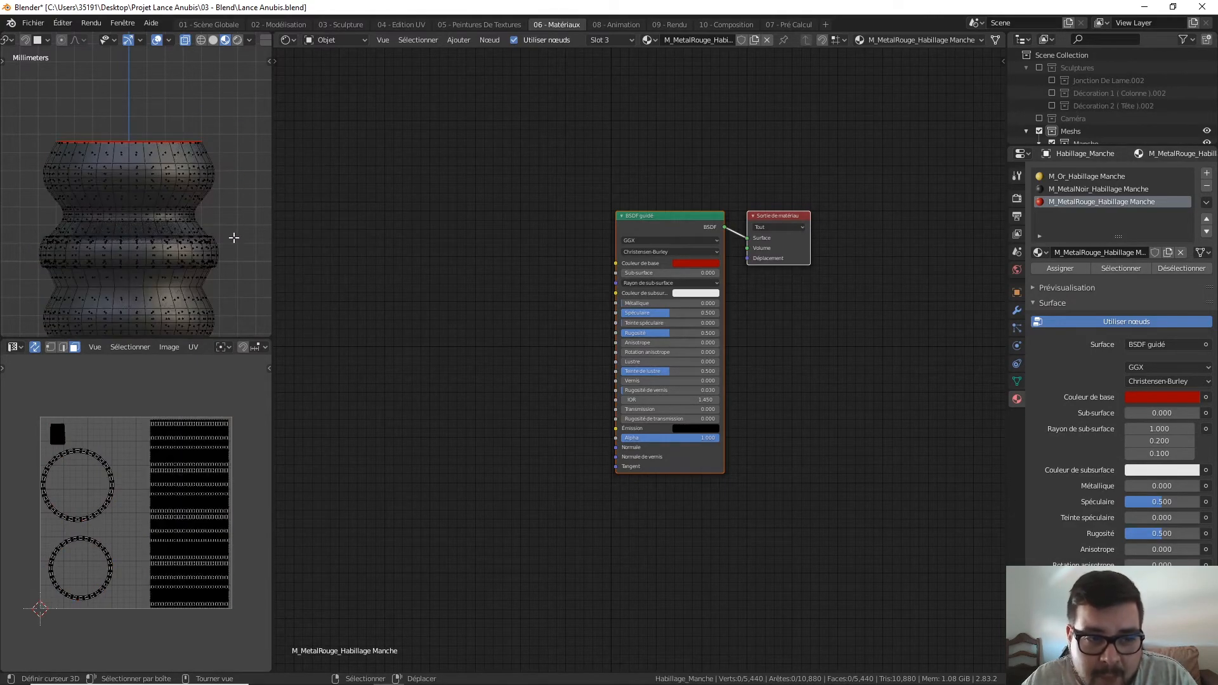
- Box-select all faces of the uppermost protruding ring, assign M_Or_Habillage Manche to them and clear the selection
drag(234, 238, 14, 268)
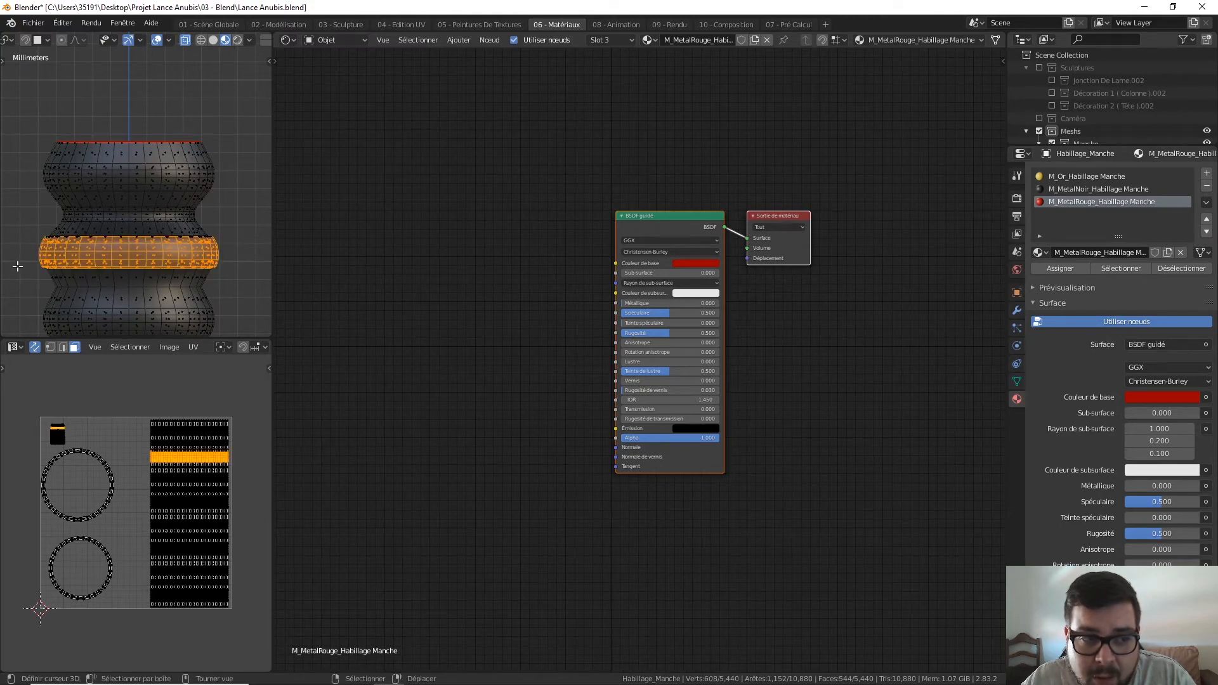
drag(227, 235, 24, 267)
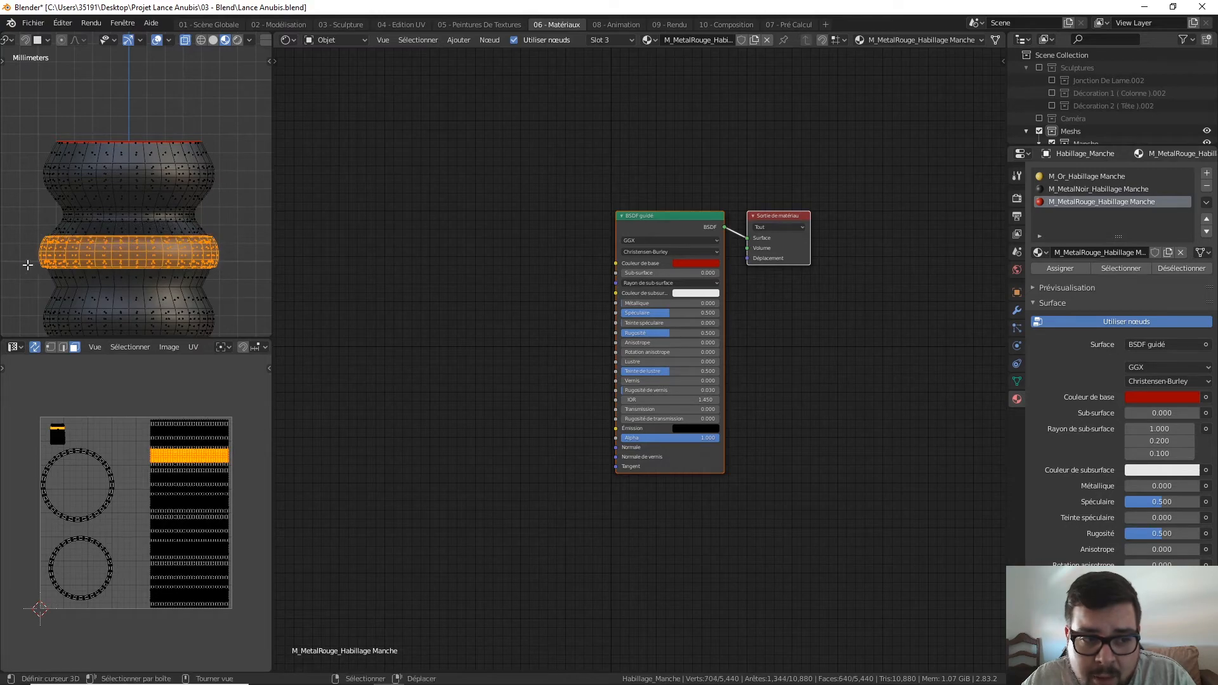
click(1102, 177)
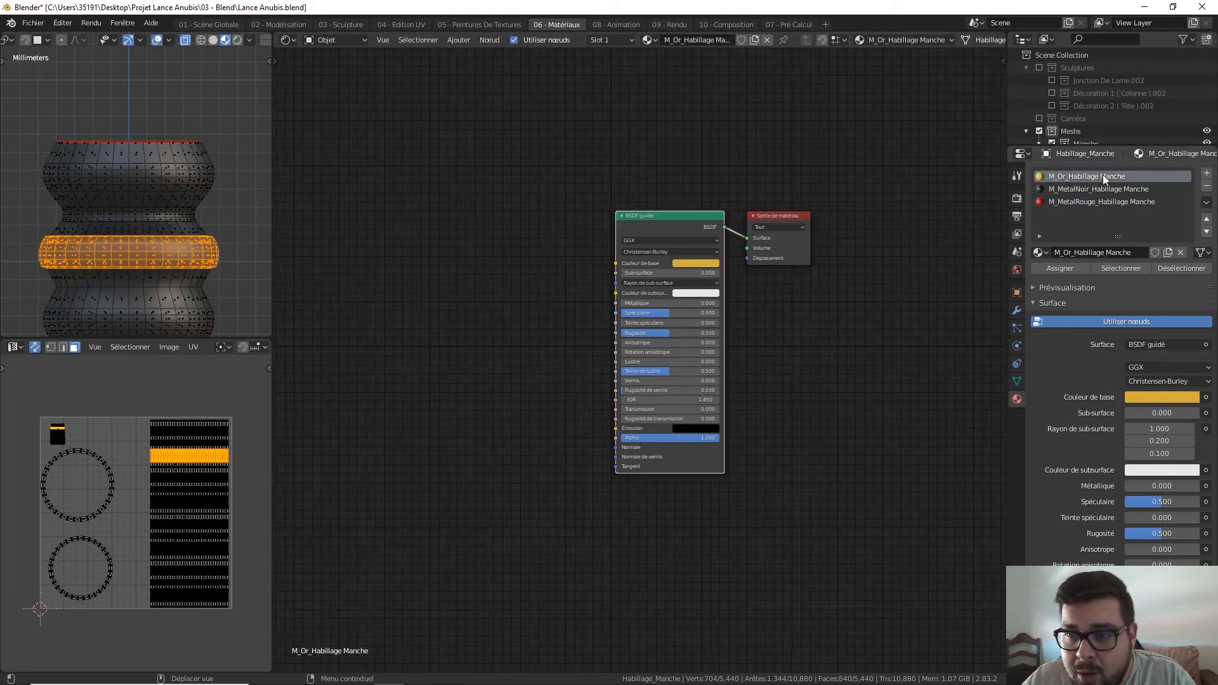
click(1057, 268)
key(a)
click(212, 165)
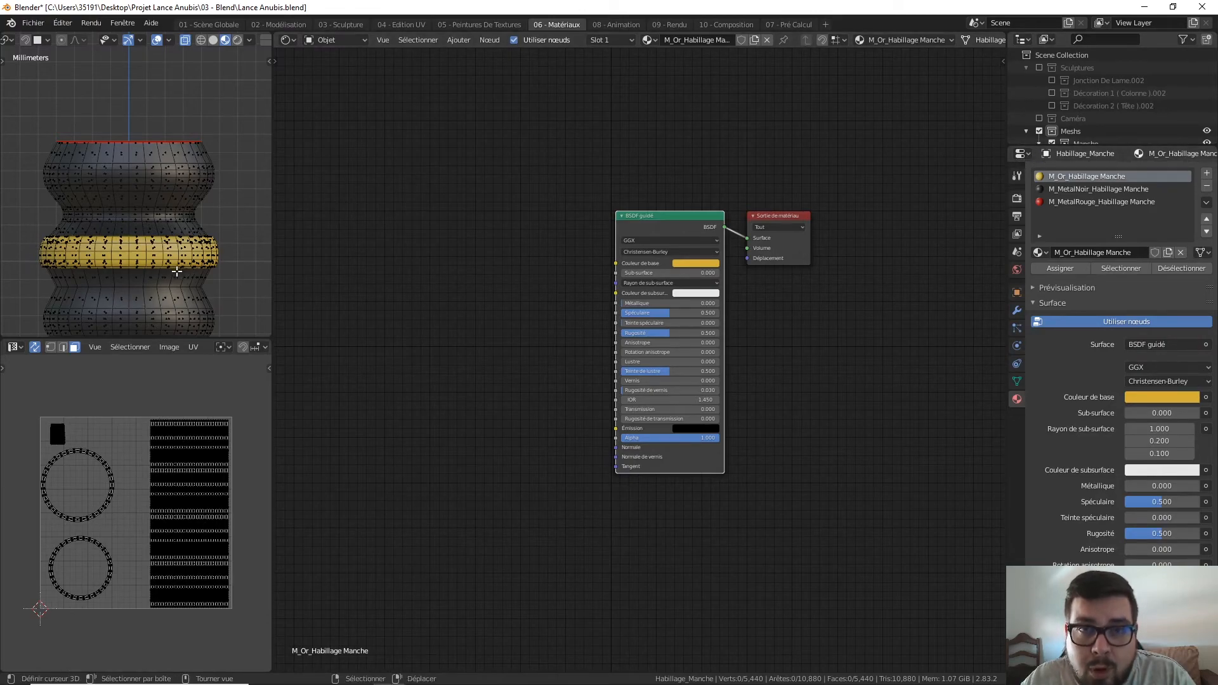
- Box-select the second protruding ring from the top of the handle trim and assign M_Or_Habillage Manche to it
shift+middle_drag(175, 276, 197, 140)
key(b)
drag(247, 215, 23, 249)
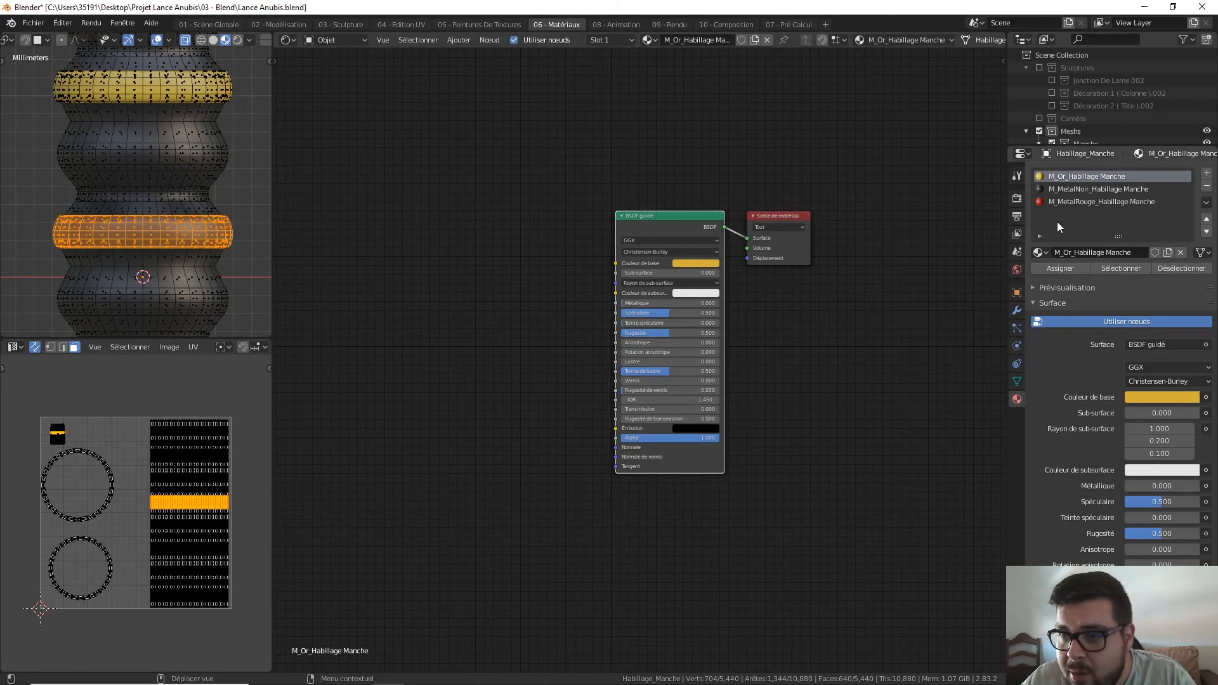
click(1060, 267)
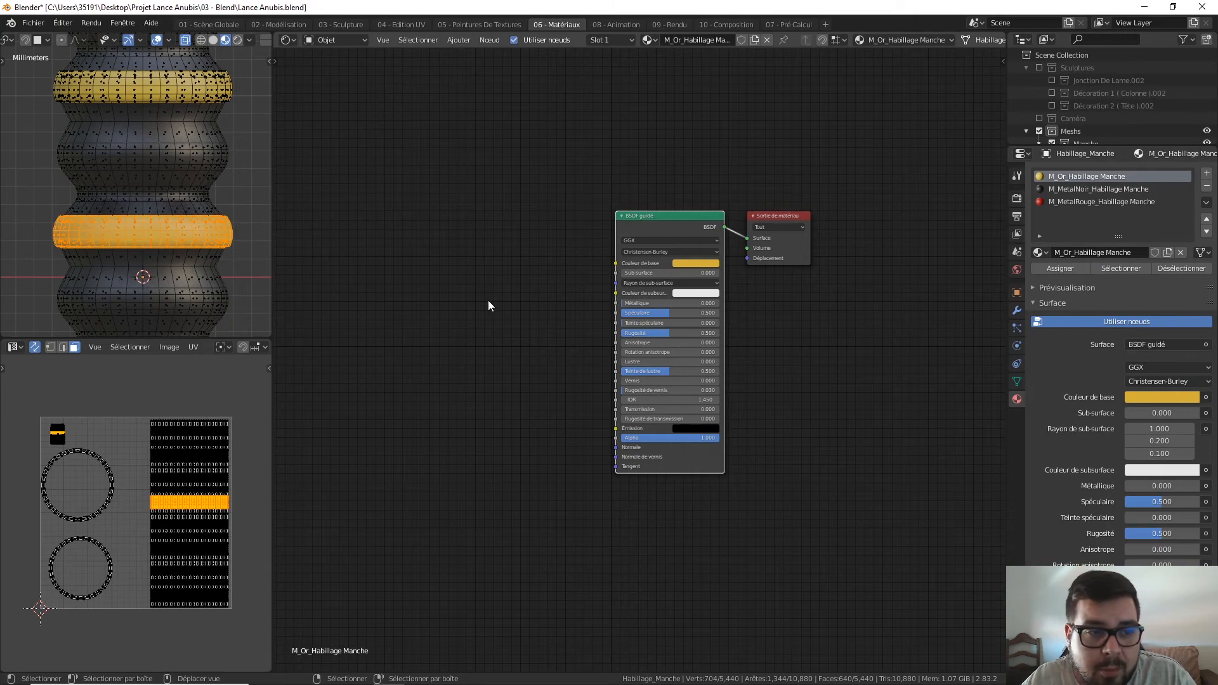
- Add the third protruding ring from the top to the selection and assign M_Or_Habillage Manche to it
shift+middle_drag(187, 250, 190, 104)
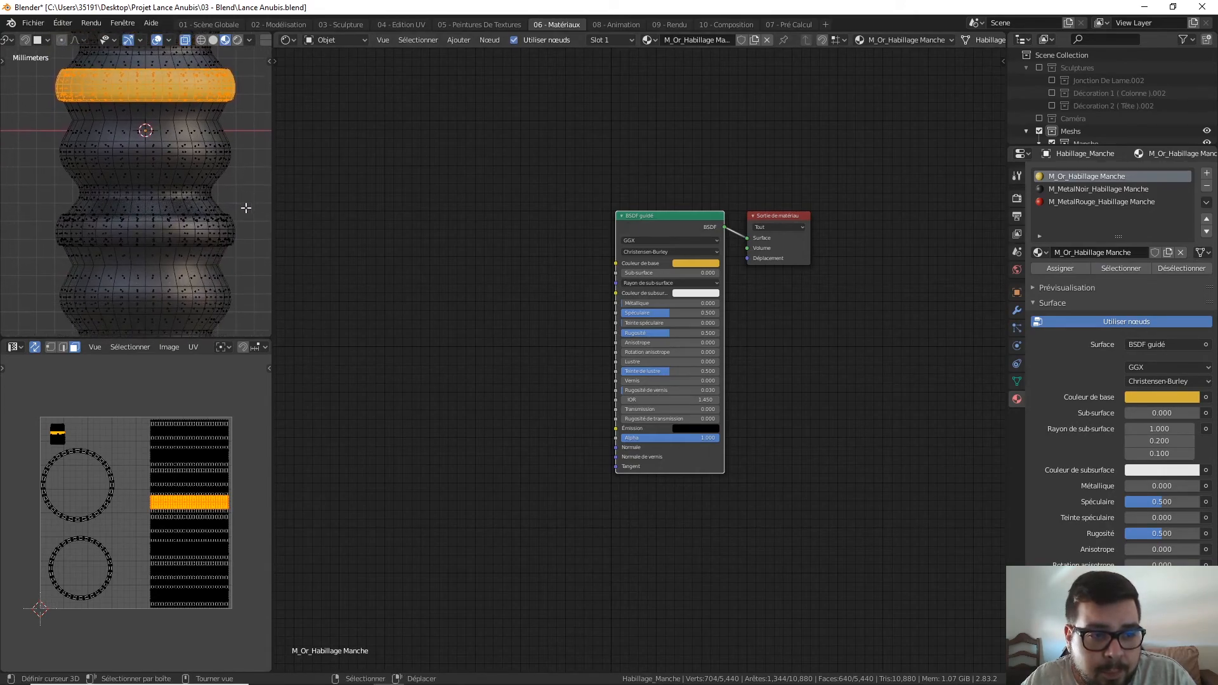
key(b)
drag(246, 212, 44, 248)
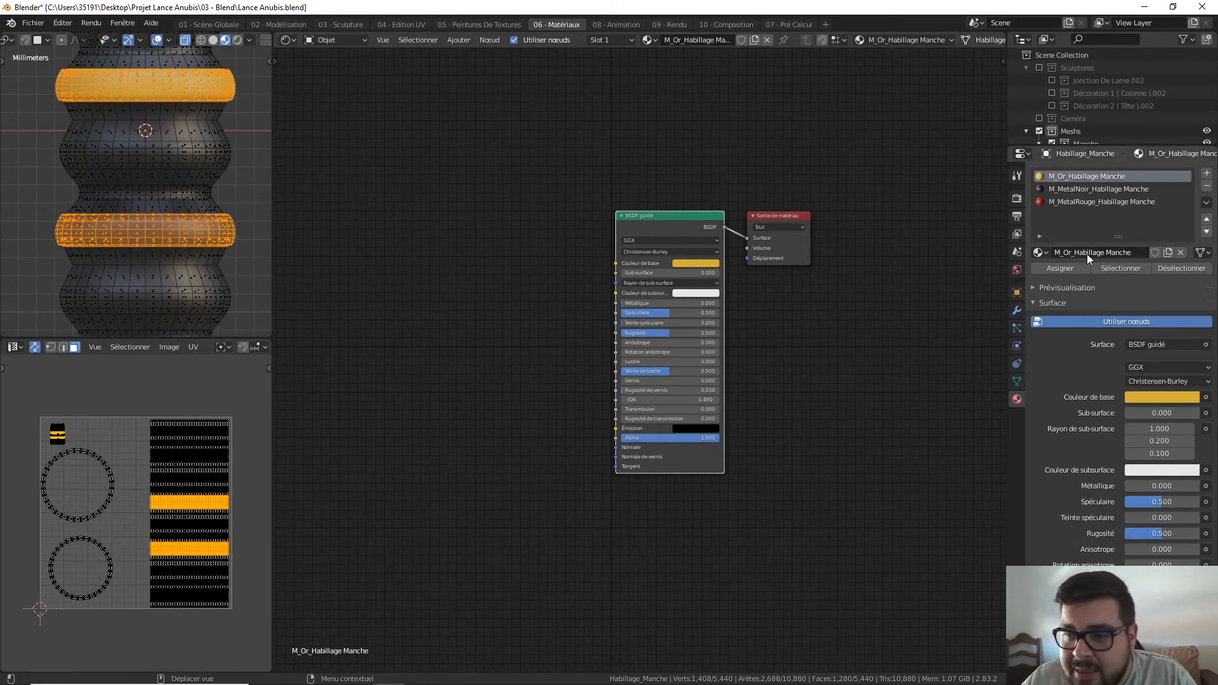
click(1070, 267)
- Add all faces of the lowest protruding ring to the selection and assign M_Or_Habillage Manche to it
scroll(188, 290, down, 3)
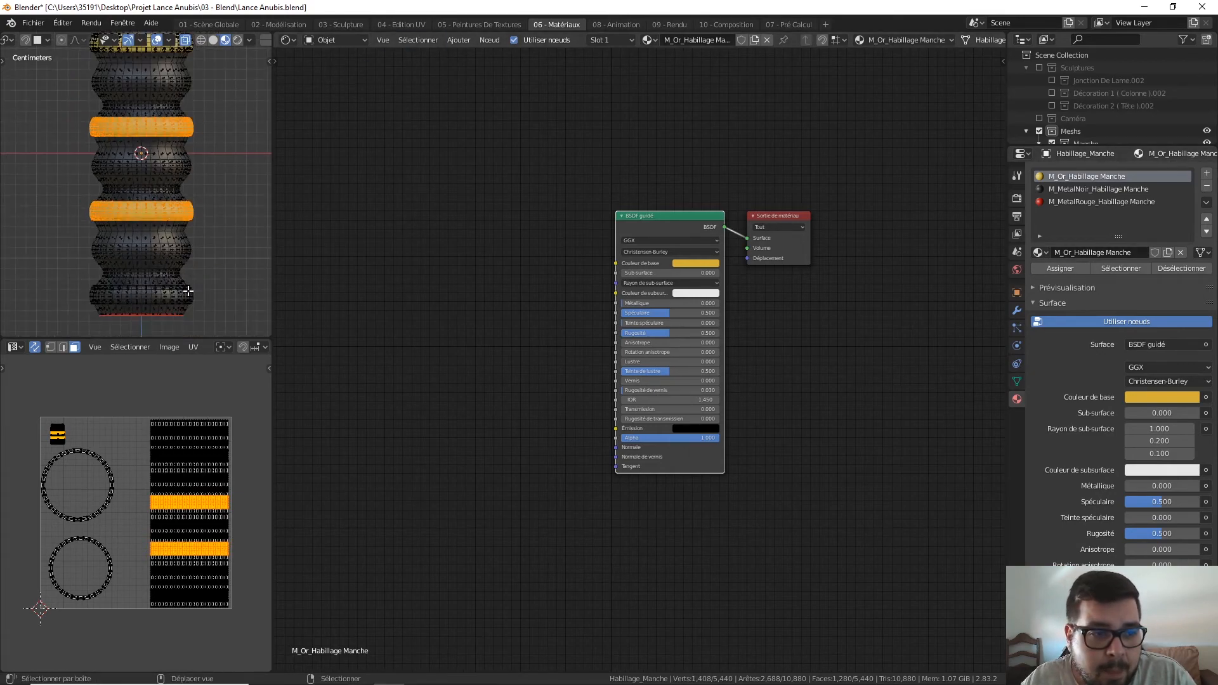
scroll(230, 212, up, 4)
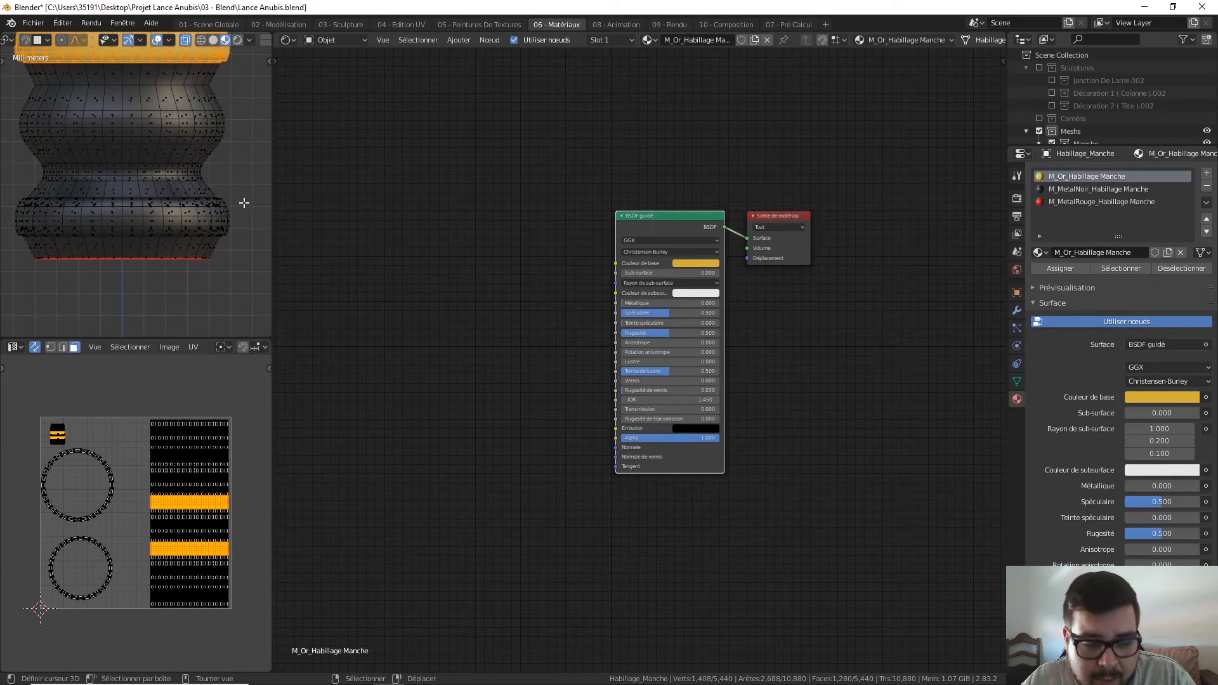
key(b)
drag(243, 199, 12, 236)
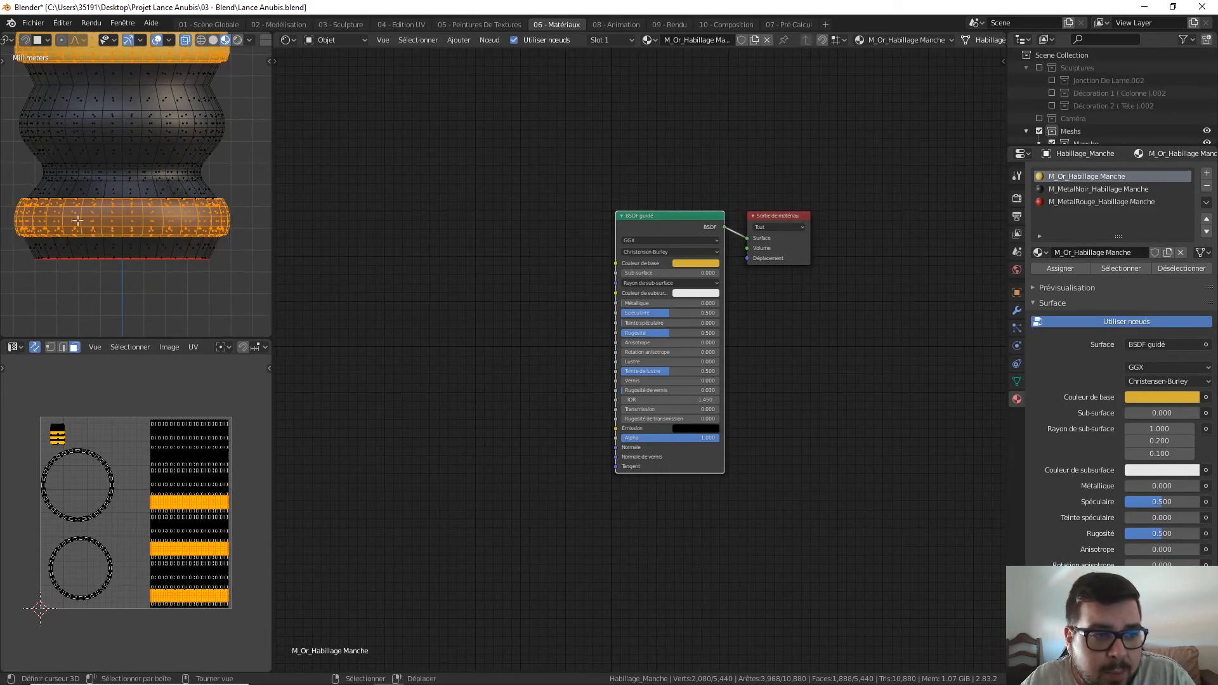
key(b)
drag(246, 195, 1, 243)
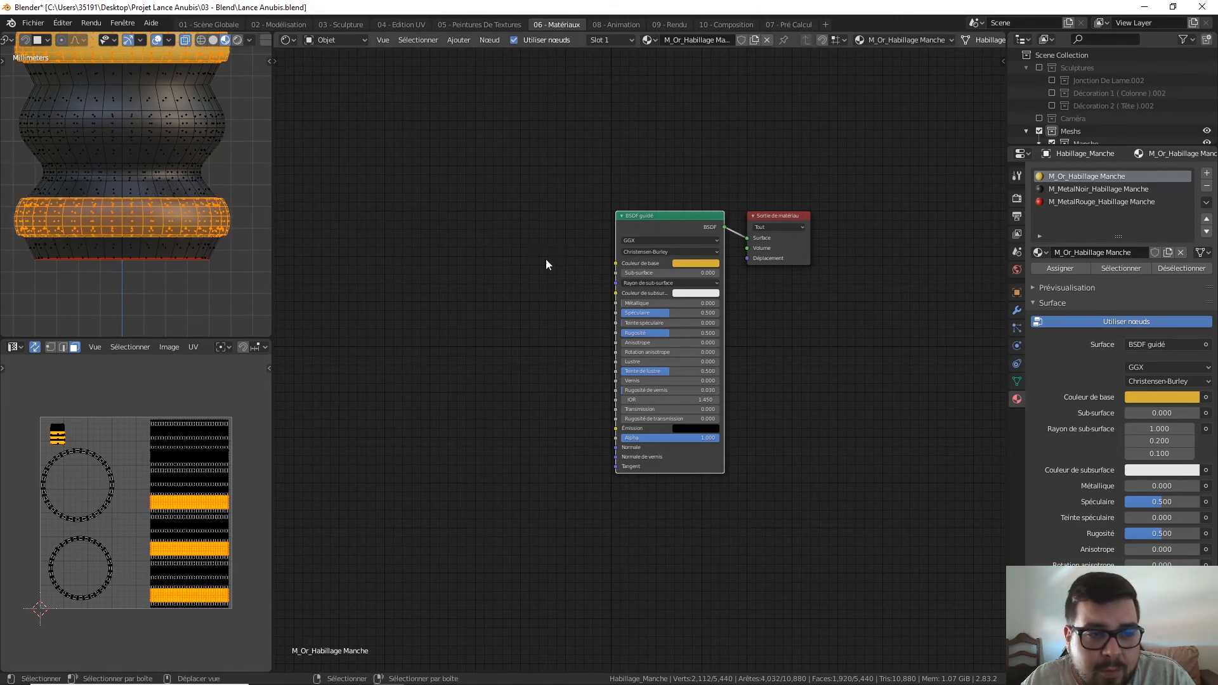
click(1059, 268)
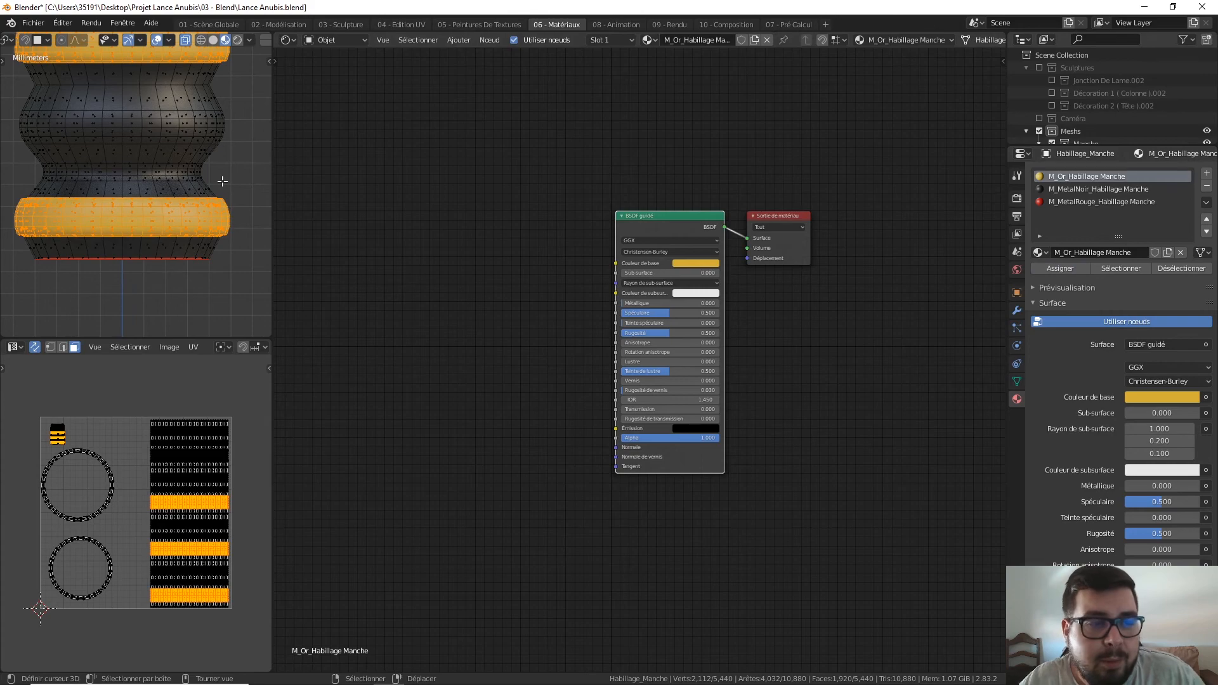
- Inspect the gold rings from an angle, return to the front view and deselect all faces
middle_drag(184, 168, 191, 234)
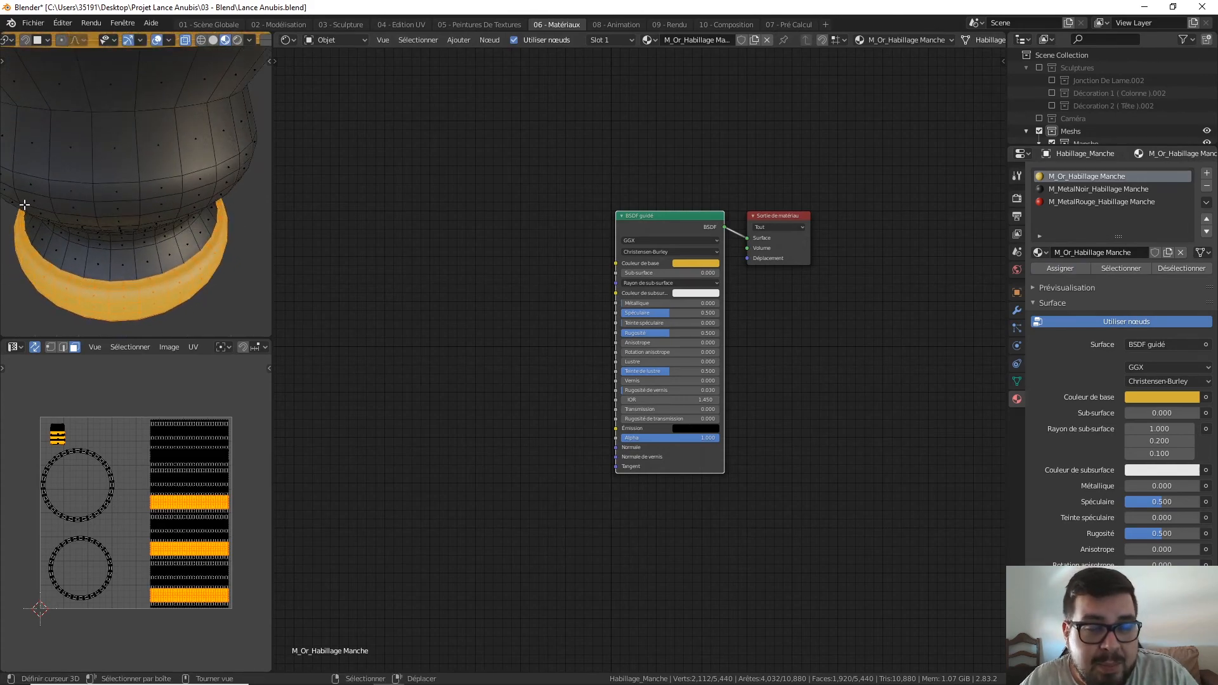
scroll(171, 267, down, 3)
mouse_move(159, 242)
middle_down()
mouse_move(170, 109)
mouse_move(158, 244)
middle_up()
middle_drag(147, 78, 142, 215)
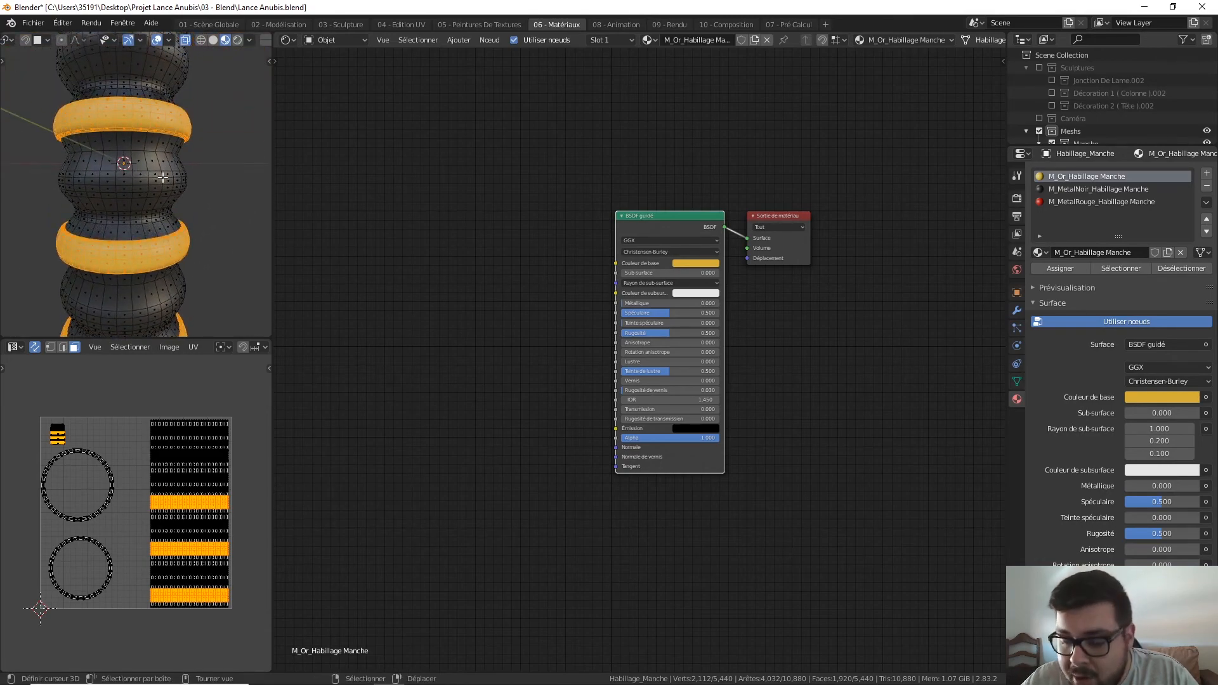
key(KP_1)
key(a)
click(172, 107)
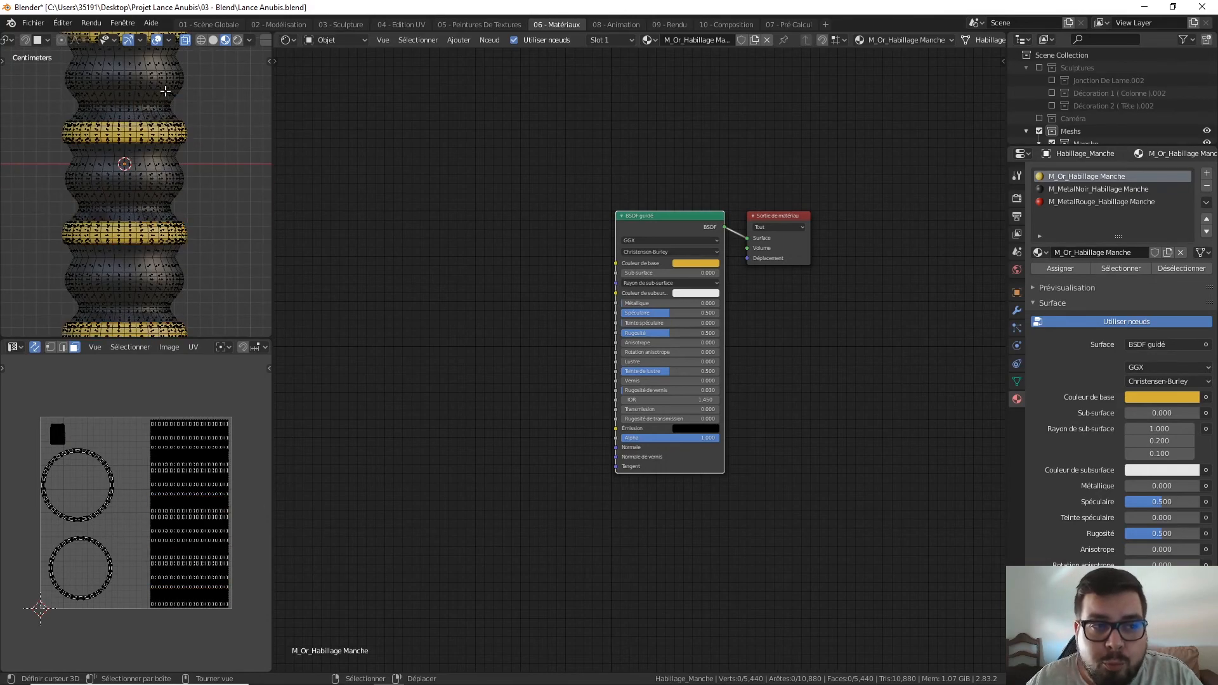
- Box-select the narrow recessed bands just above the first and second gold rings from the top
shift+middle_drag(165, 93, 153, 229)
scroll(144, 148, up, 3)
shift+middle_drag(162, 117, 228, 146)
key(b)
drag(231, 142, 27, 165)
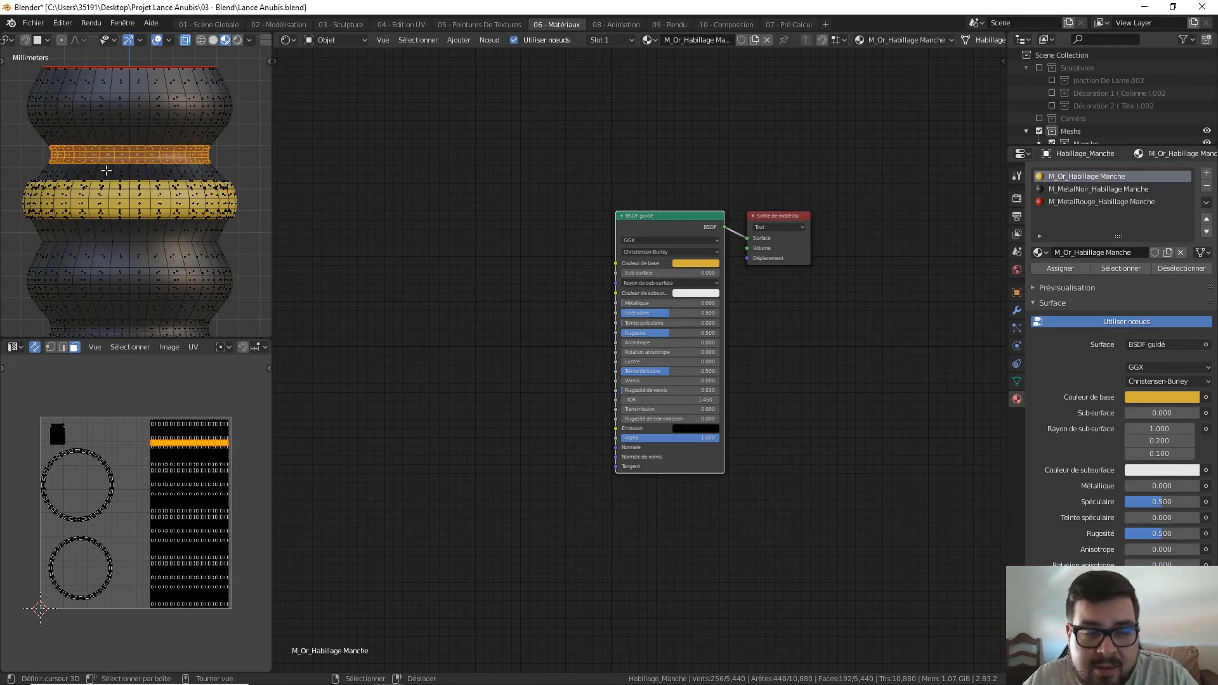
shift+middle_drag(217, 258, 210, 156)
key(b)
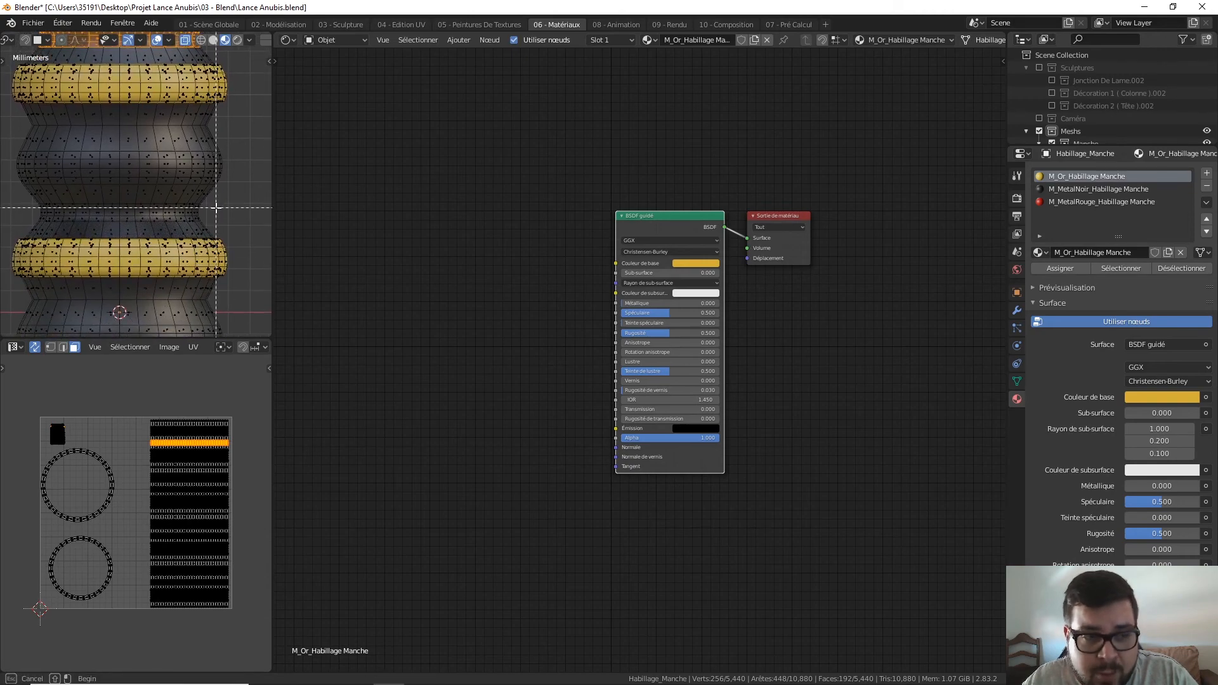
drag(218, 201, 23, 222)
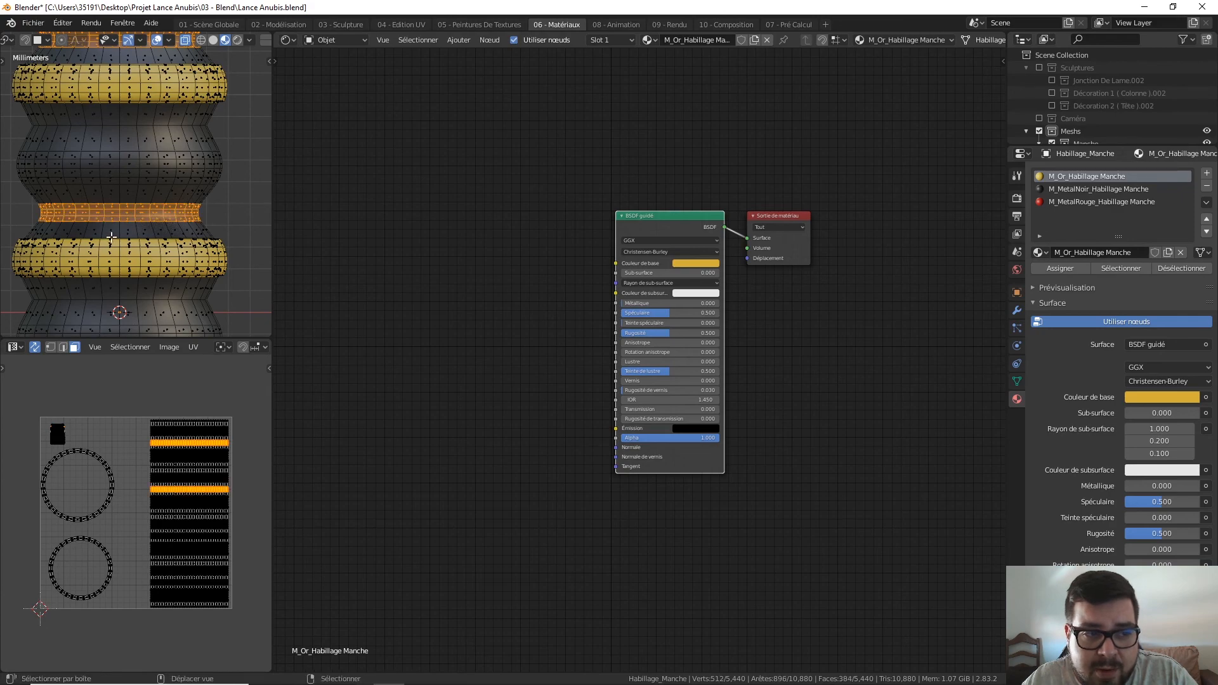
- Add the narrow recessed bands just above the third and lowest gold rings to the selection
shift+middle_drag(142, 289, 156, 157)
key(b)
drag(232, 245, 36, 269)
shift+middle_drag(172, 321, 176, 206)
shift+middle_drag(200, 279, 200, 188)
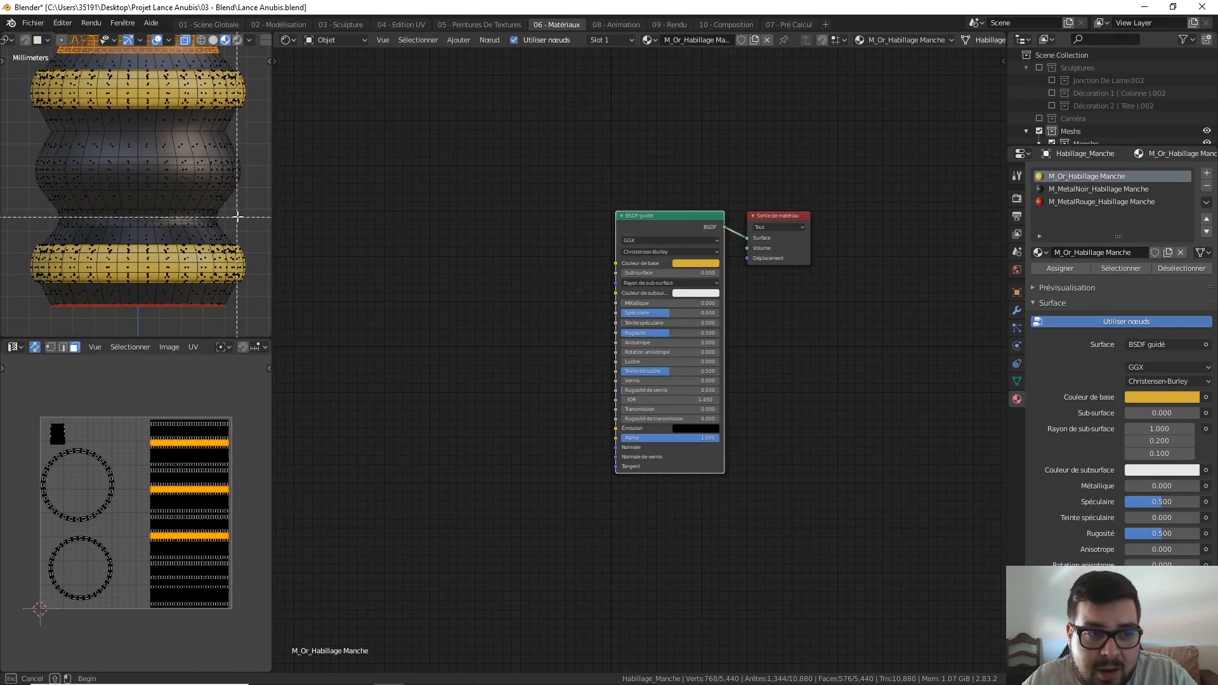
key(b)
drag(244, 205, 25, 230)
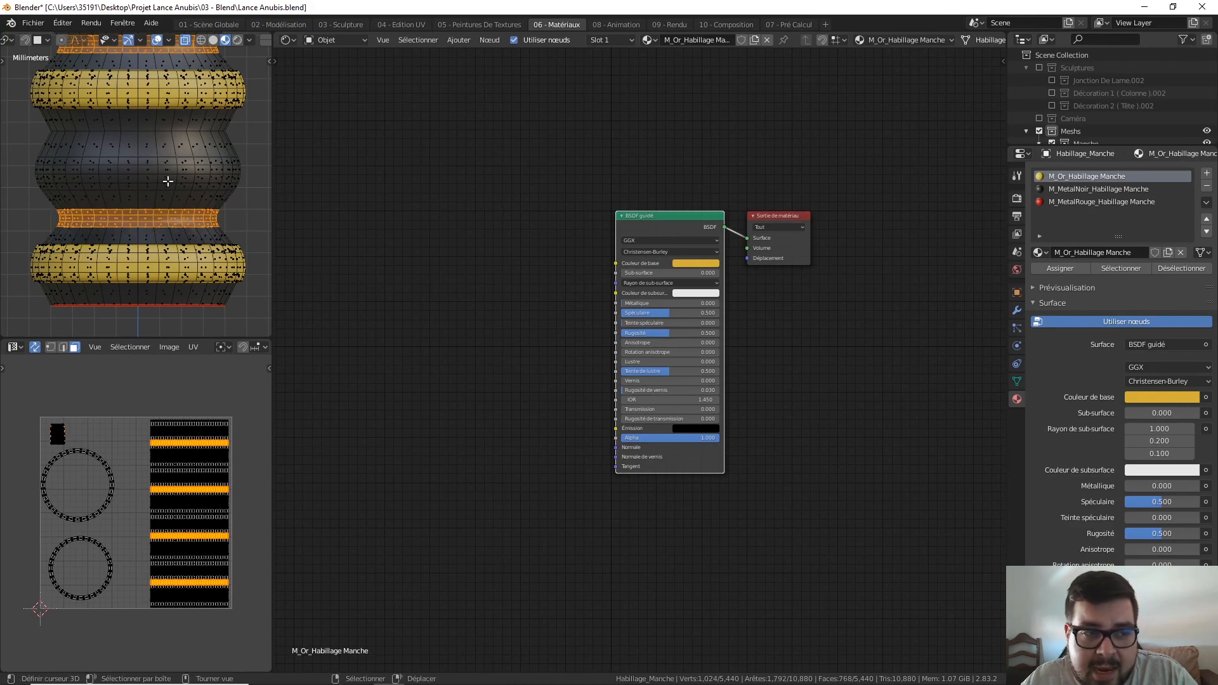
- Assign M_MetalRouge_Habillage Manche to the four selected narrow bands and deselect all faces
click(1081, 201)
click(1053, 268)
key(a)
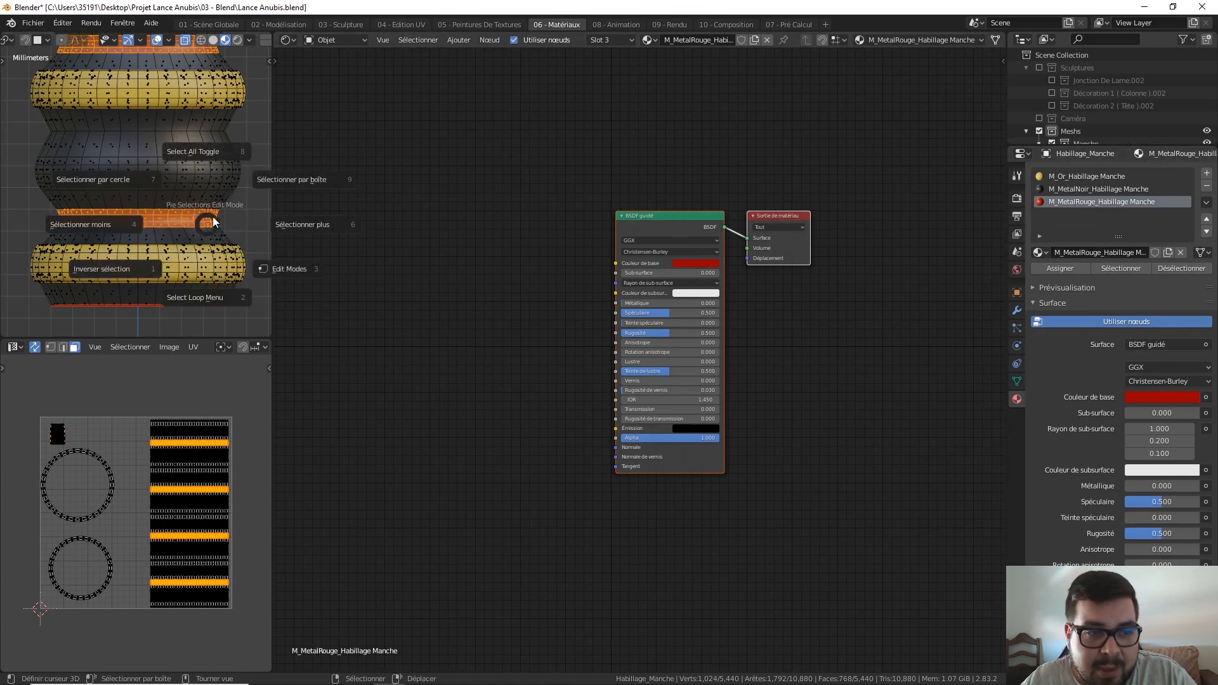
click(246, 146)
right_click(252, 146)
key(a)
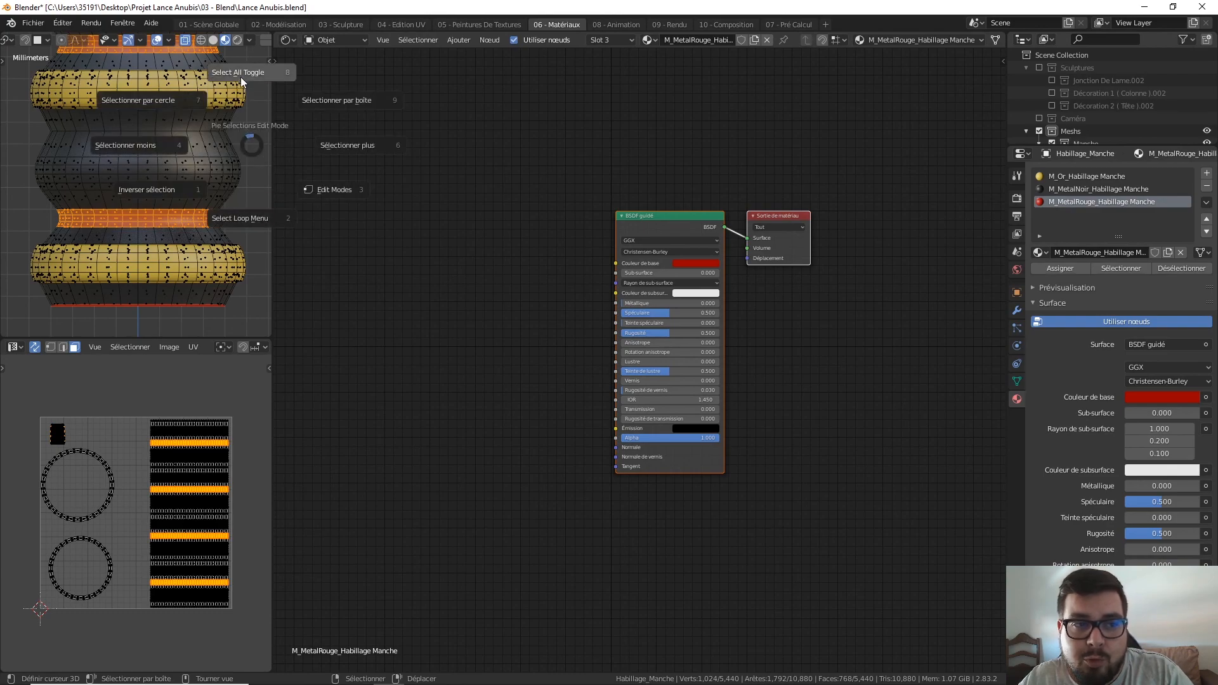
click(241, 83)
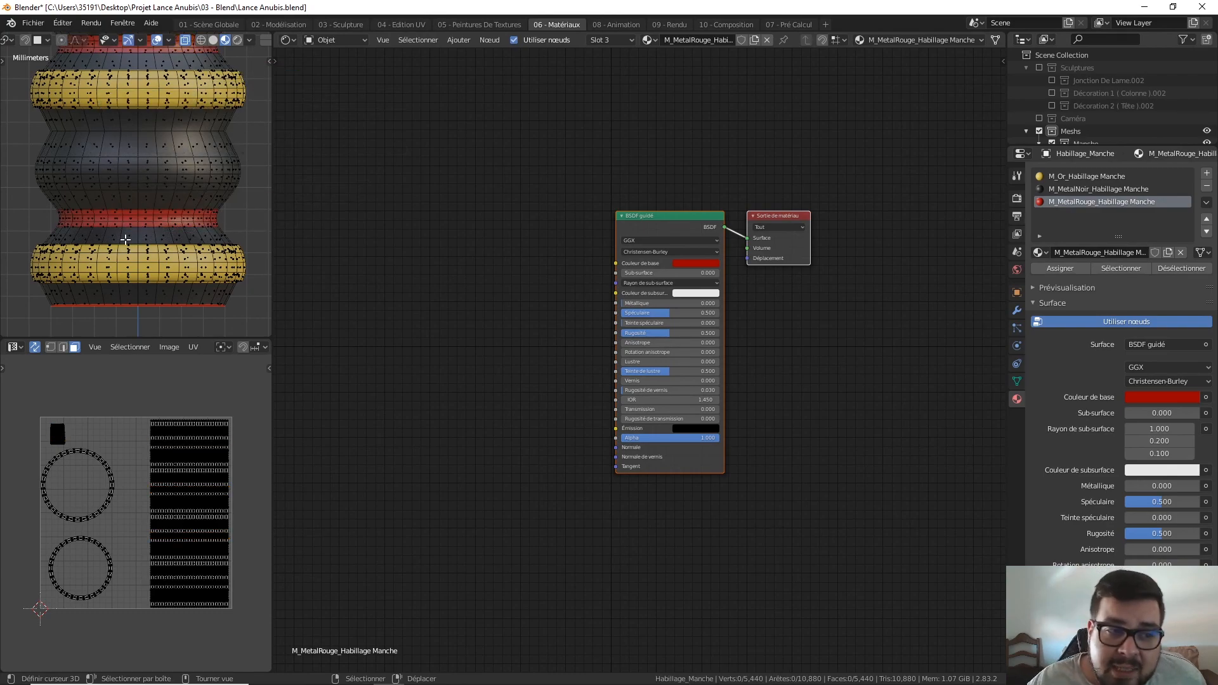
scroll(176, 217, down, 2)
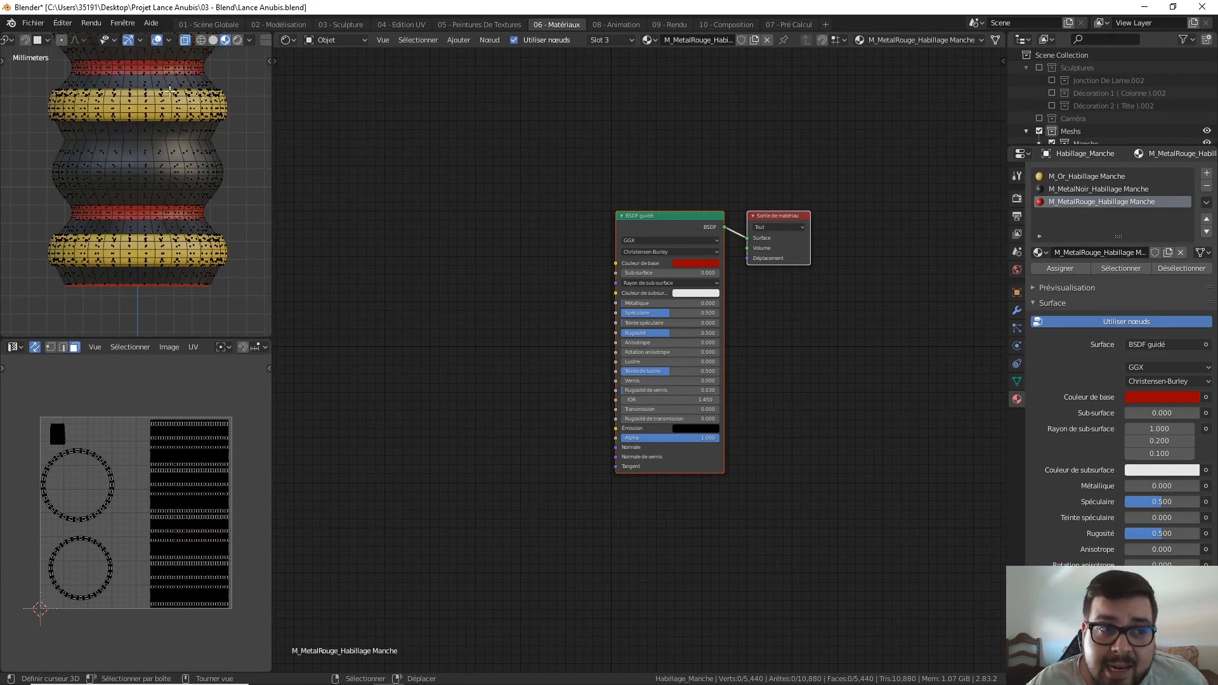